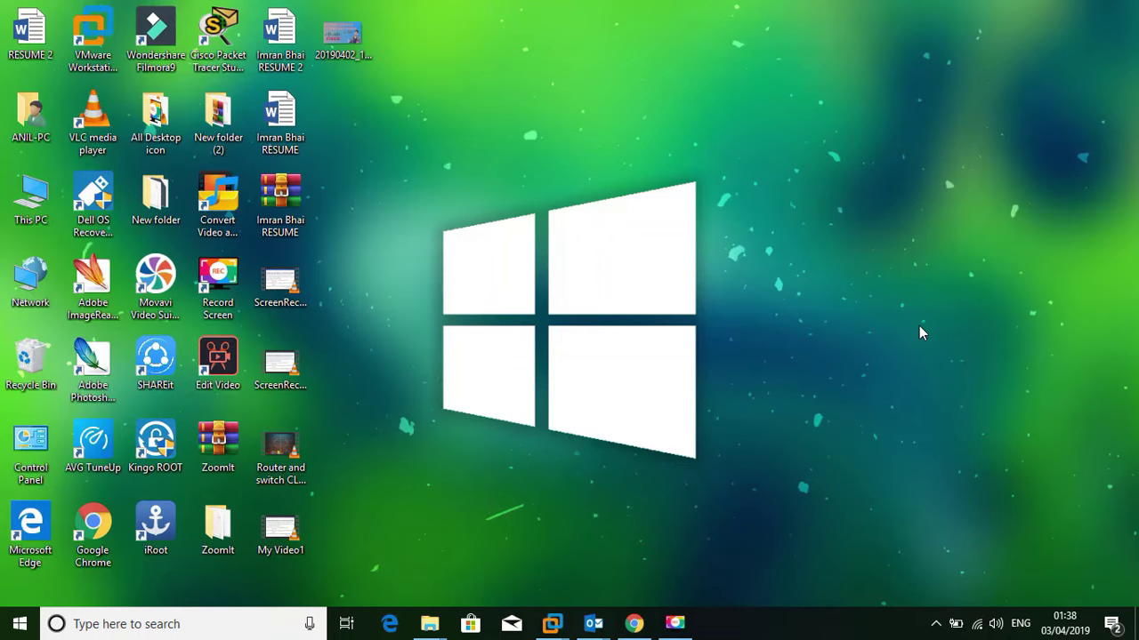
Switch to the Windows 10 x64 virtual machine desktop from the VMware taskbar preview
left_click(674, 623)
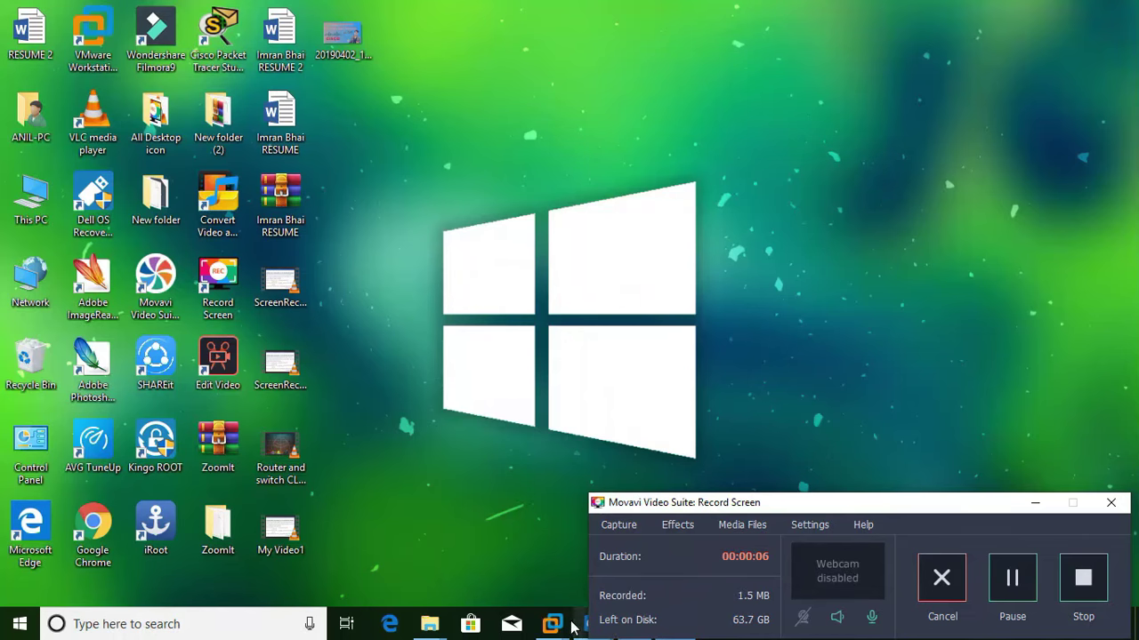
left_click(640, 534)
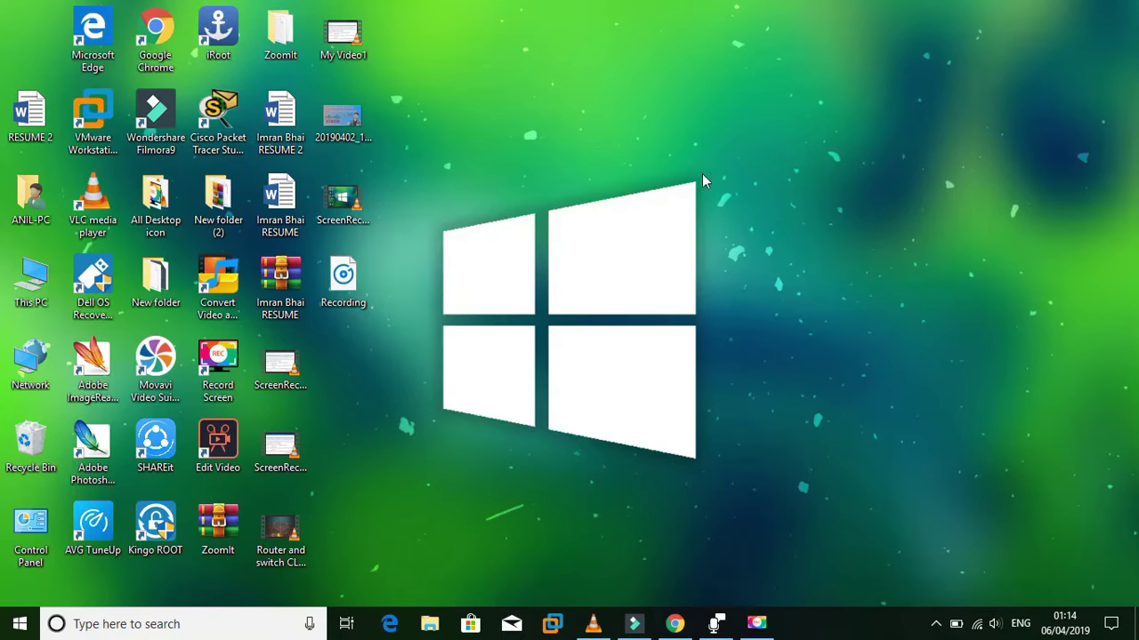
Search Google for 'google sign in' in Chrome and open the Google Login result
left_click(675, 624)
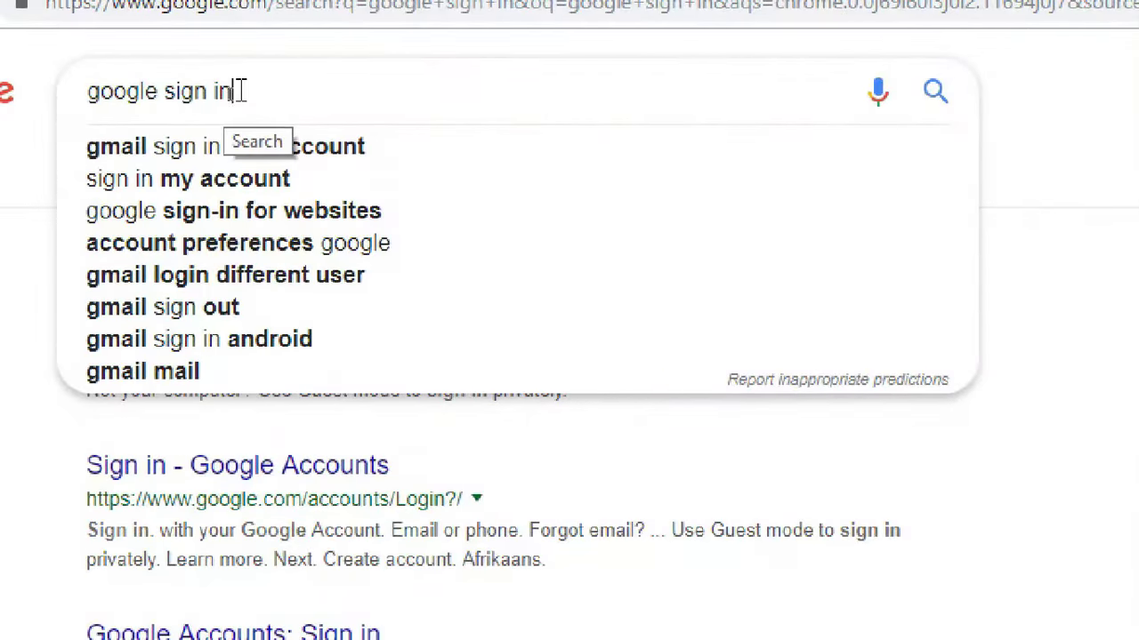
key("Return")
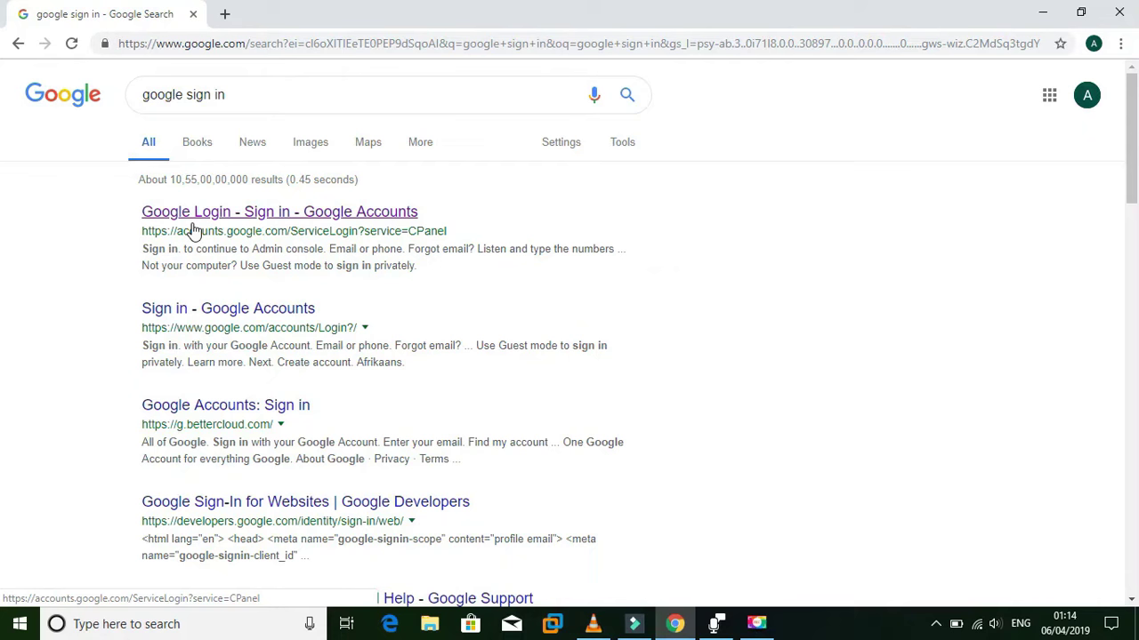
left_click(227, 221)
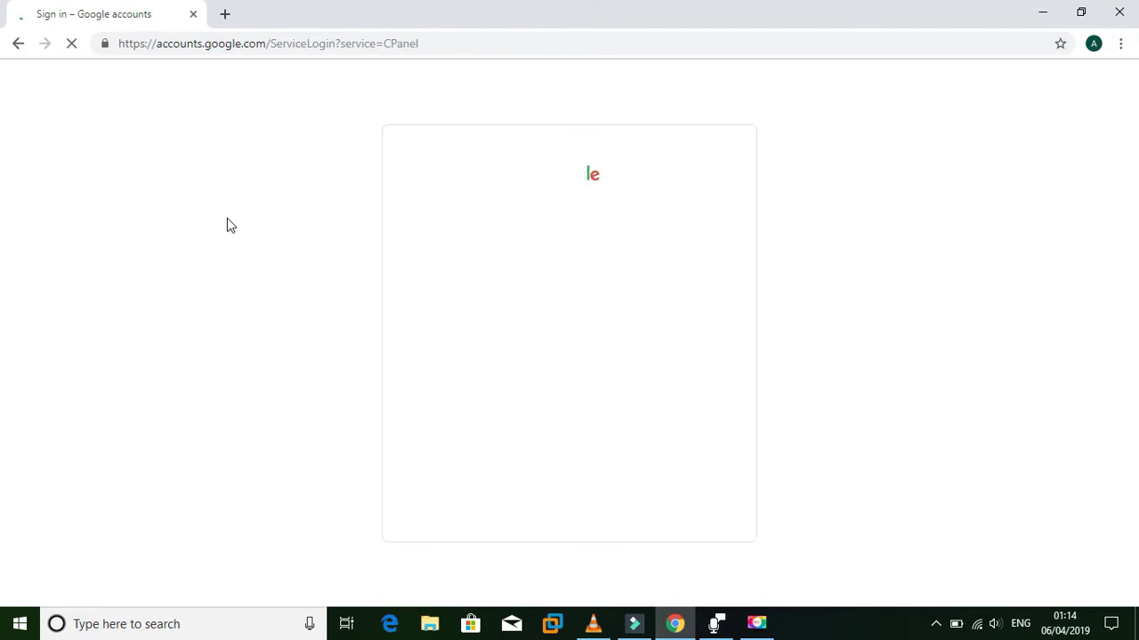
Pick the Google account and enter its password to sign in
left_click(506, 336)
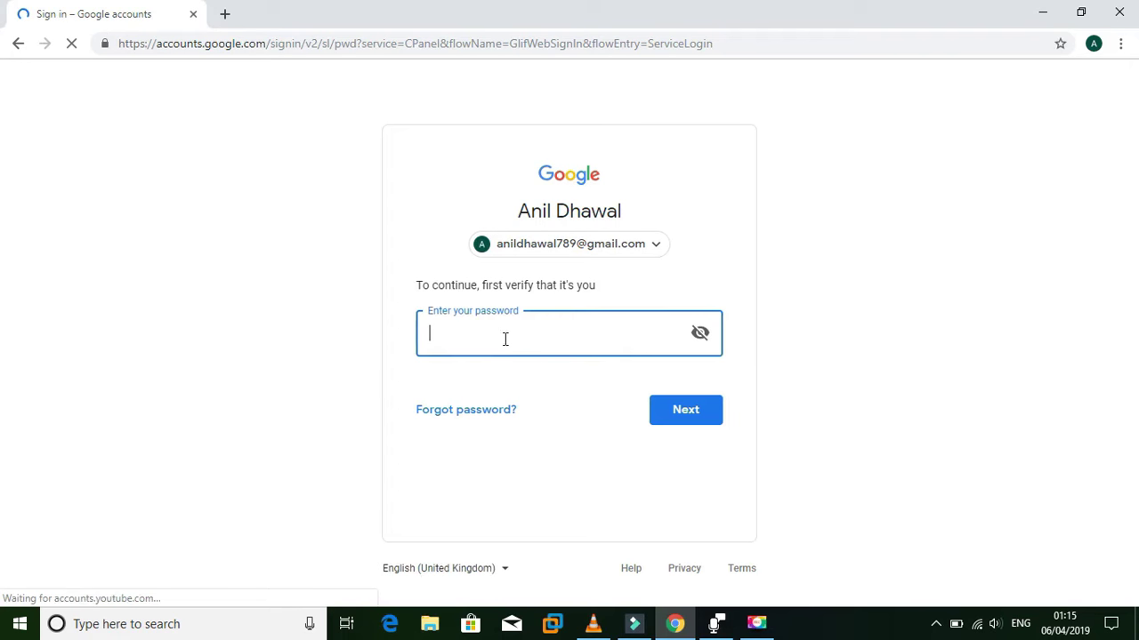
left_click(526, 253)
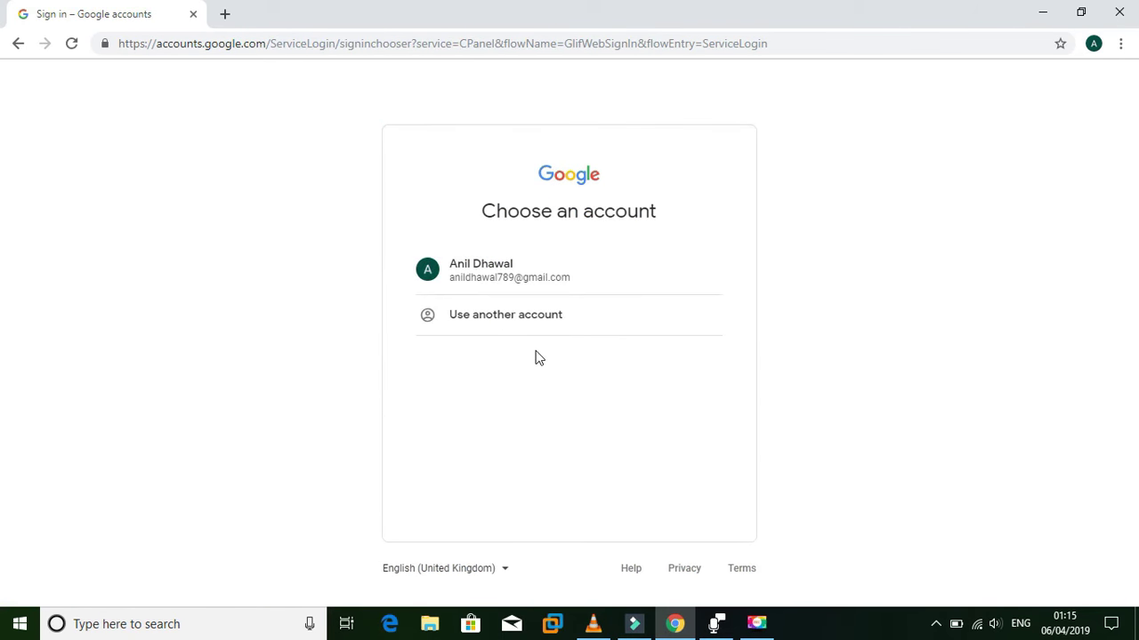
left_click(504, 270)
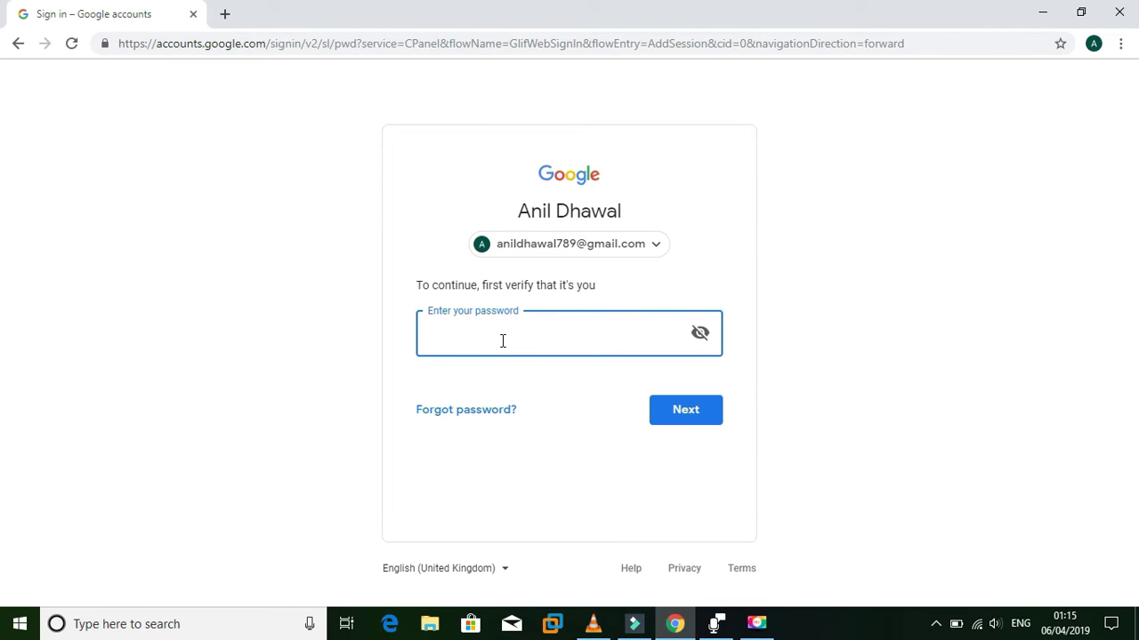
type("*************")
left_click(694, 413)
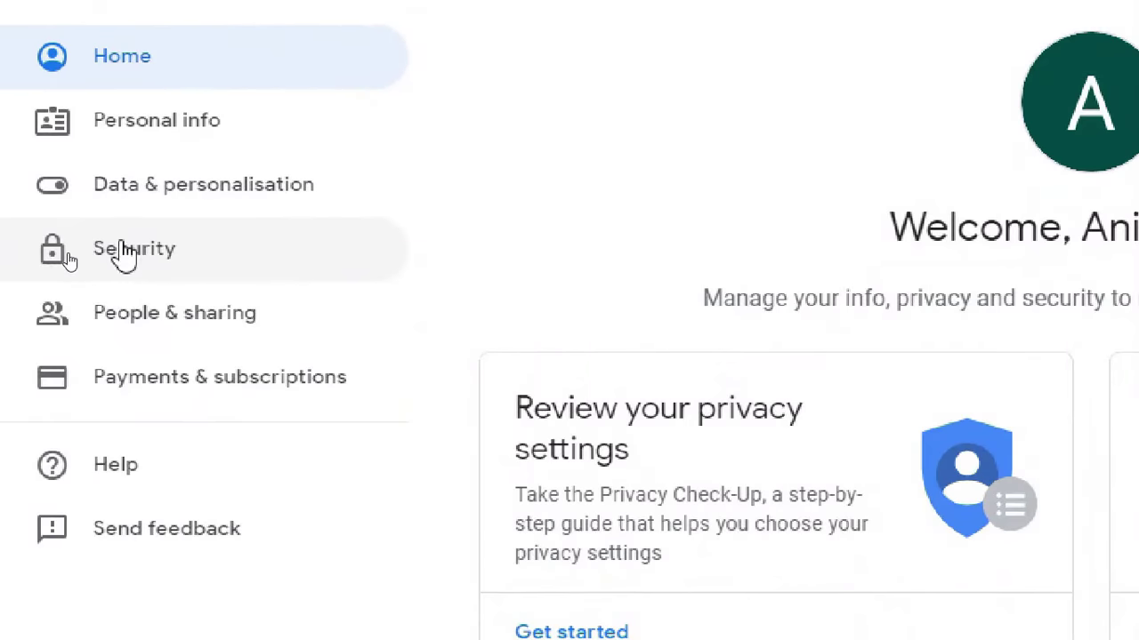
Go to the Google Account Security page and find the Less secure app access card
left_click(119, 255)
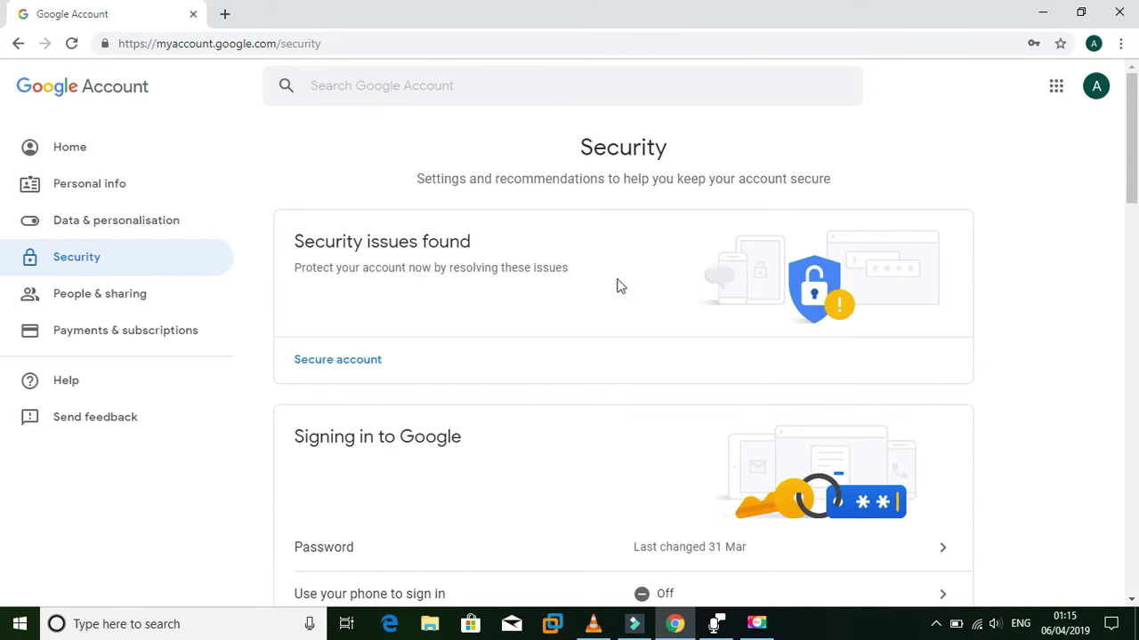
scroll(584, 234, "down", 8)
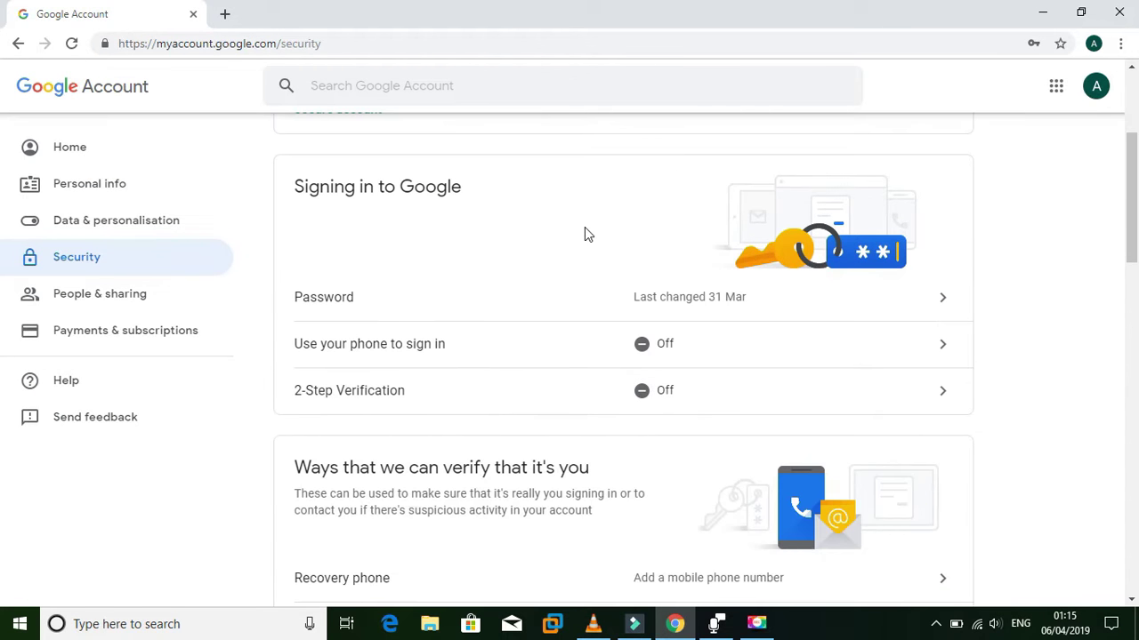
scroll(586, 235, "down", 7)
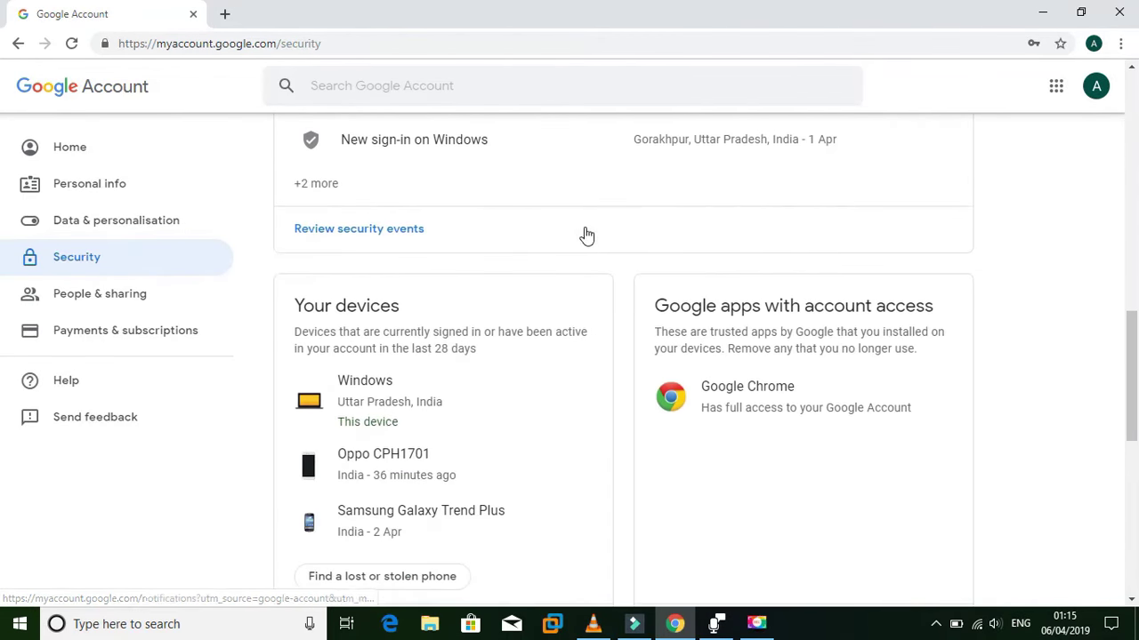
scroll(585, 234, "down", 3)
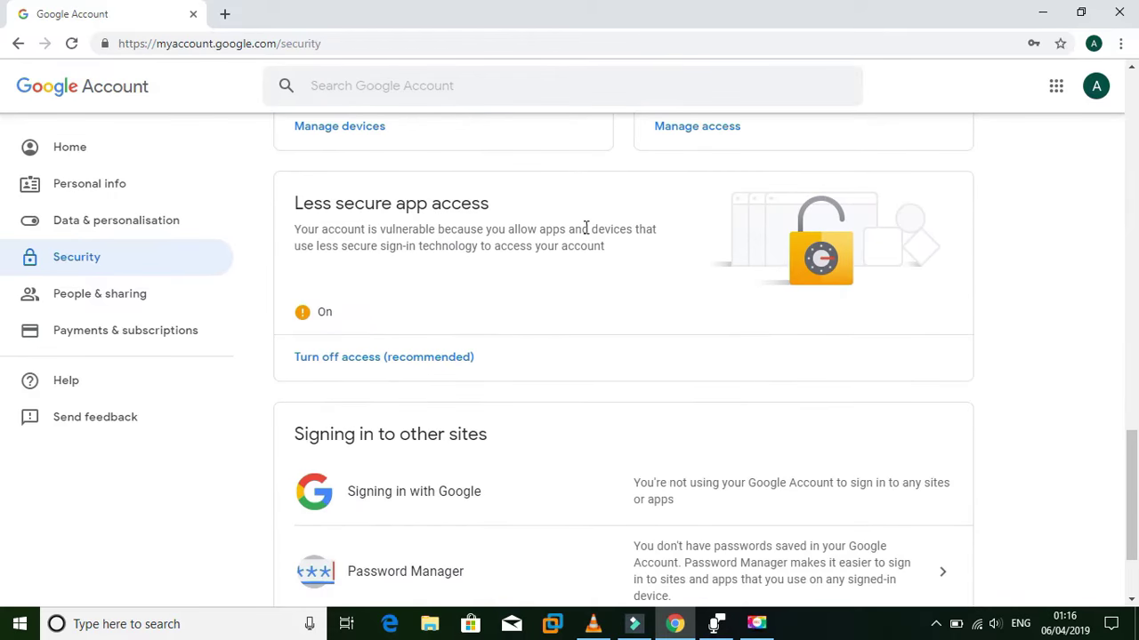
scroll(585, 227, "down", 1)
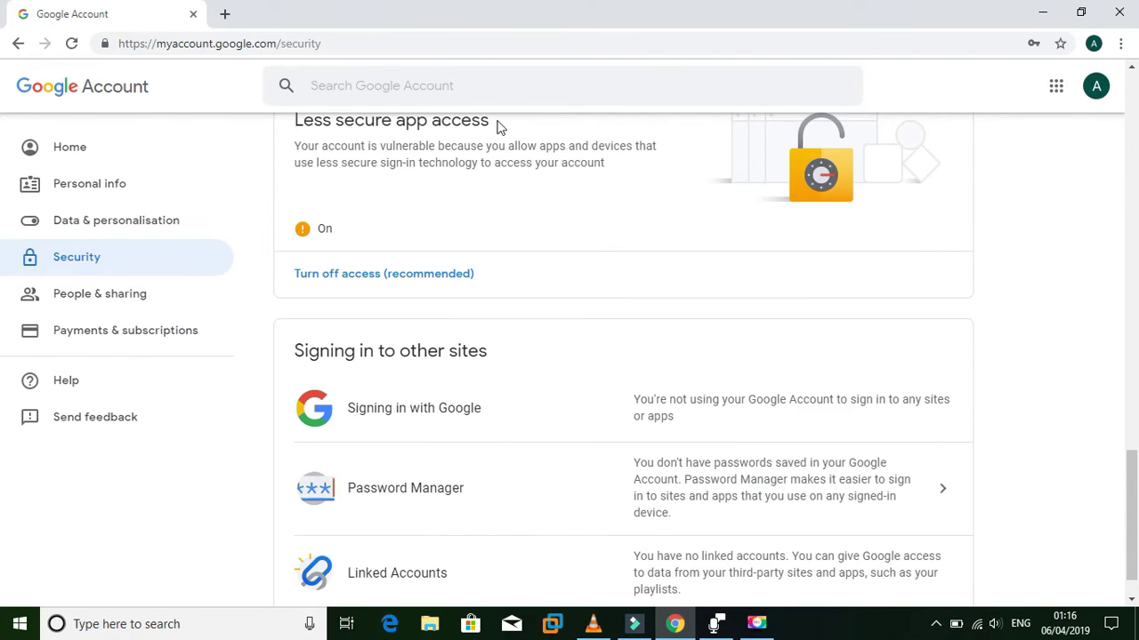
scroll(492, 149, "up", 1)
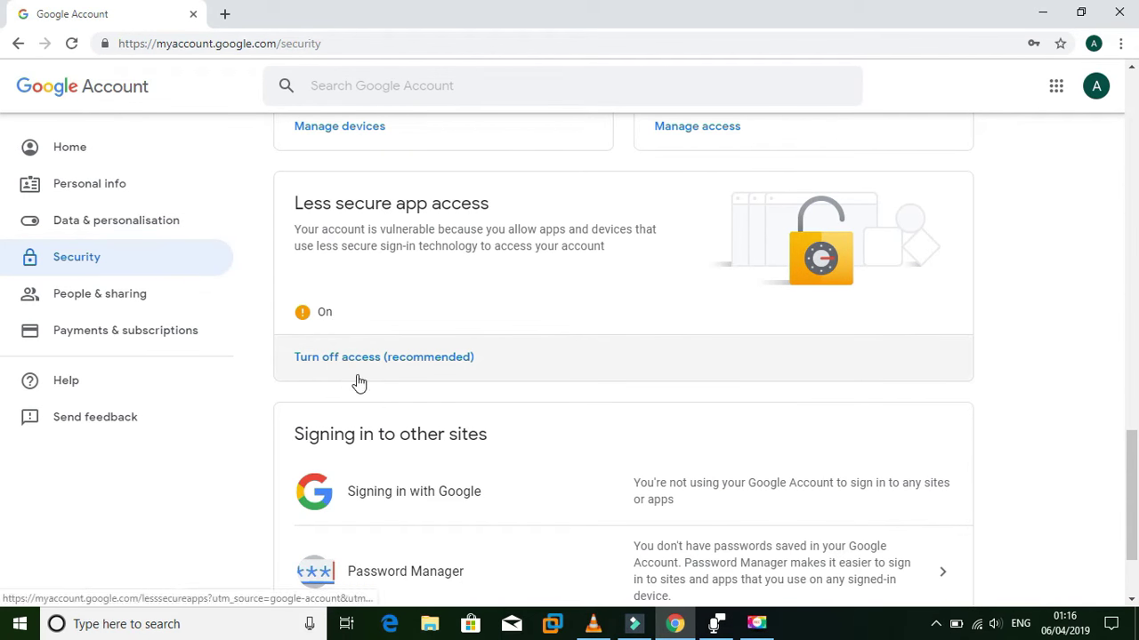
Toggle Allow less secure apps off and back on, leaving it ON, then minimise Chrome
left_click(336, 358)
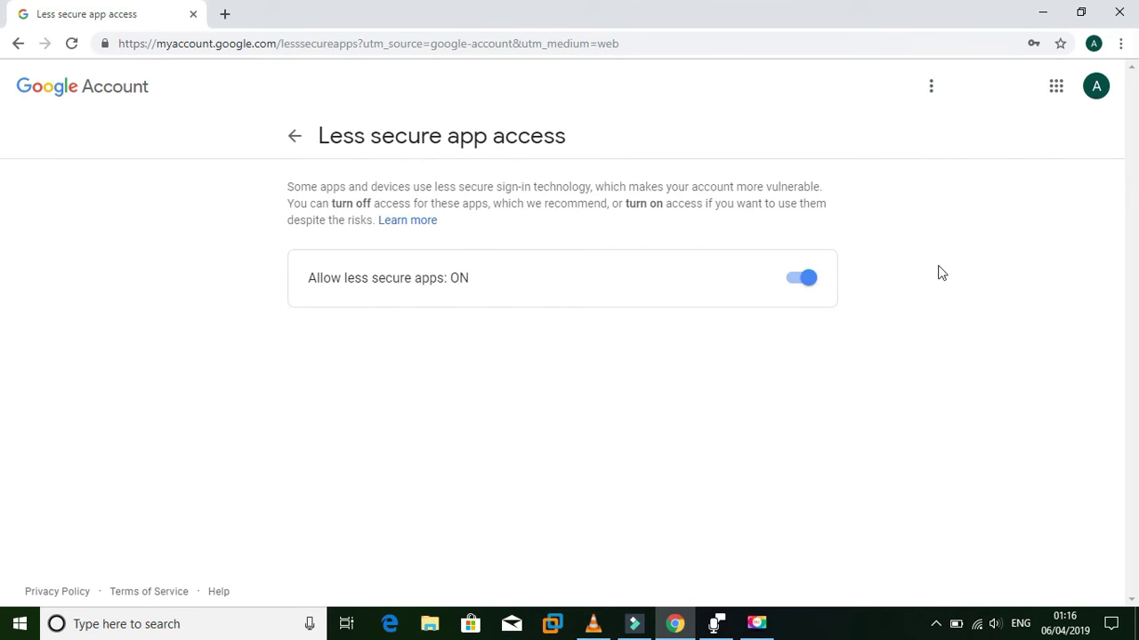
left_click(802, 286)
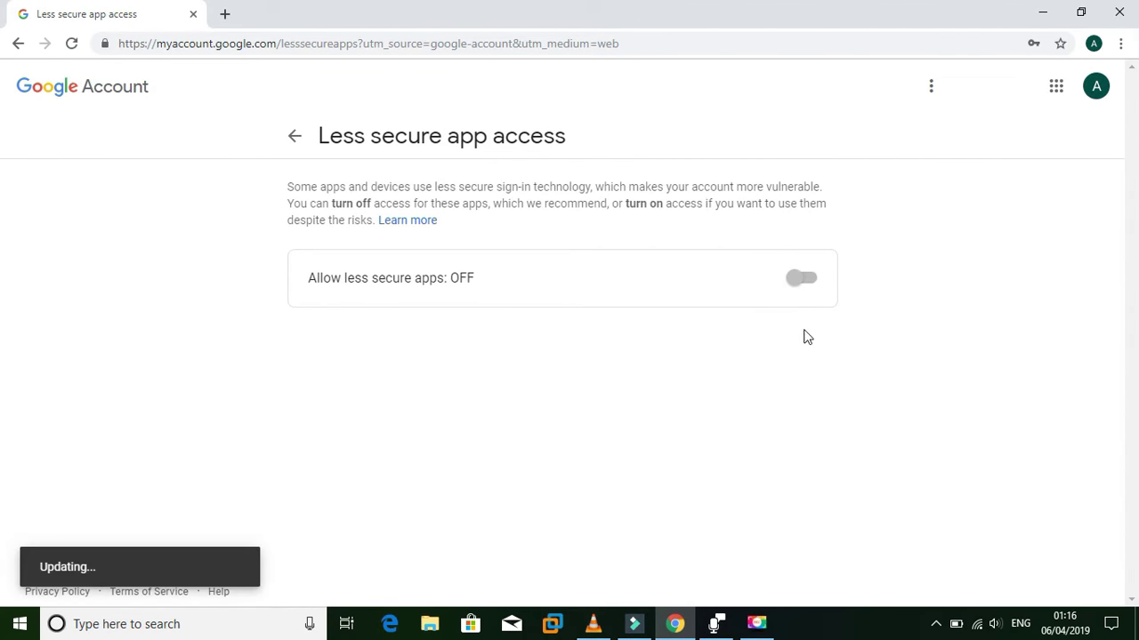
left_click(807, 285)
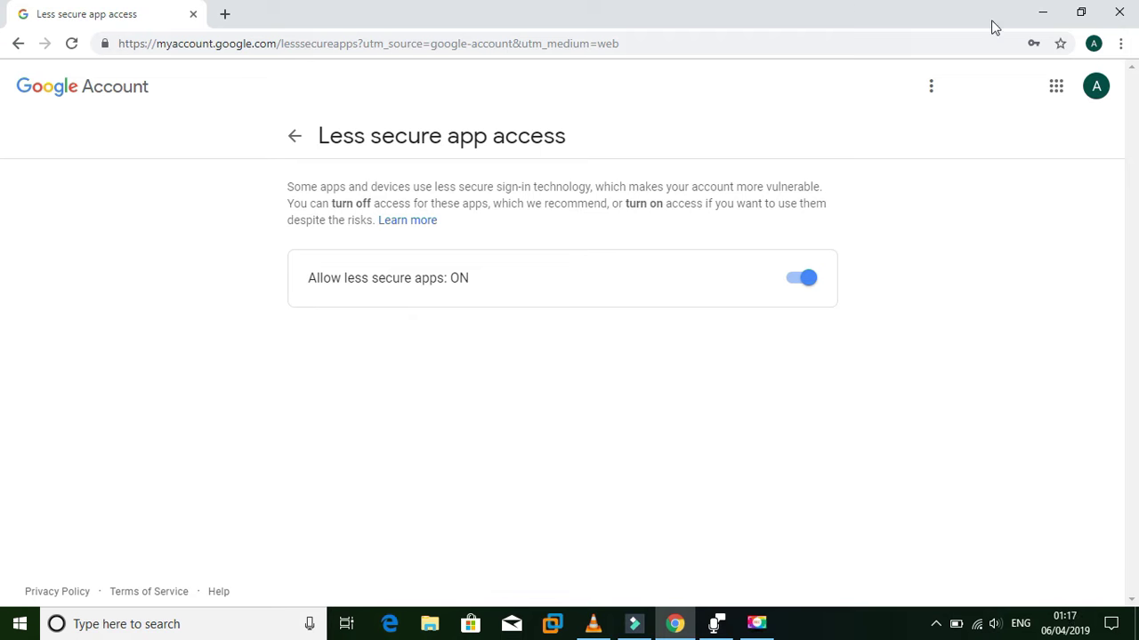
left_click(1043, 12)
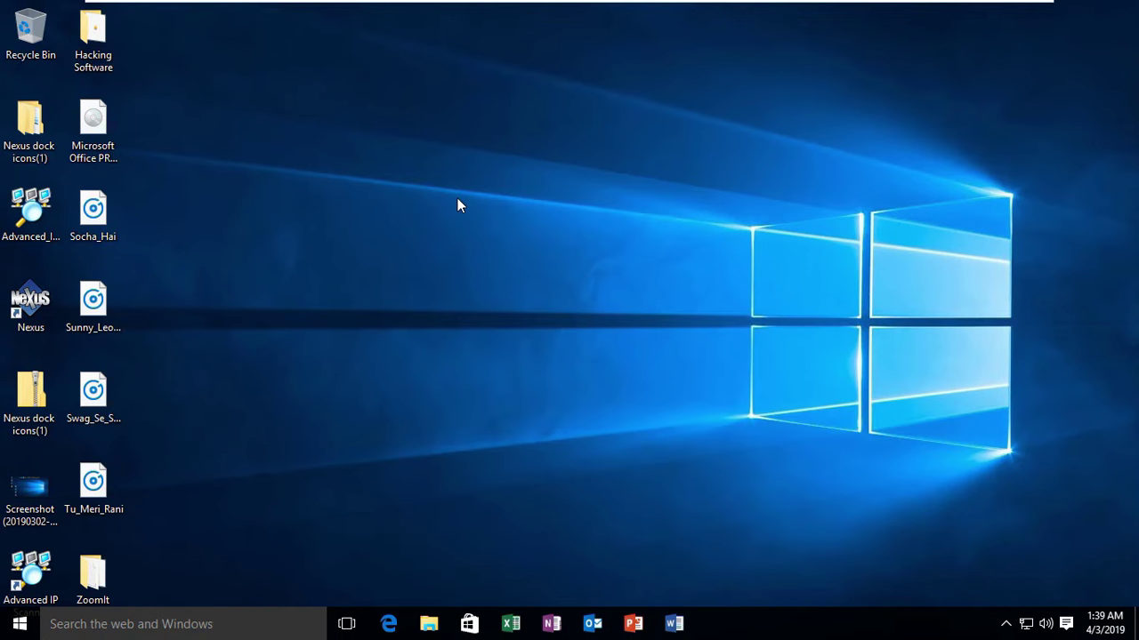
Launch Outlook through Win+R and start adding an email account
key("super+r")
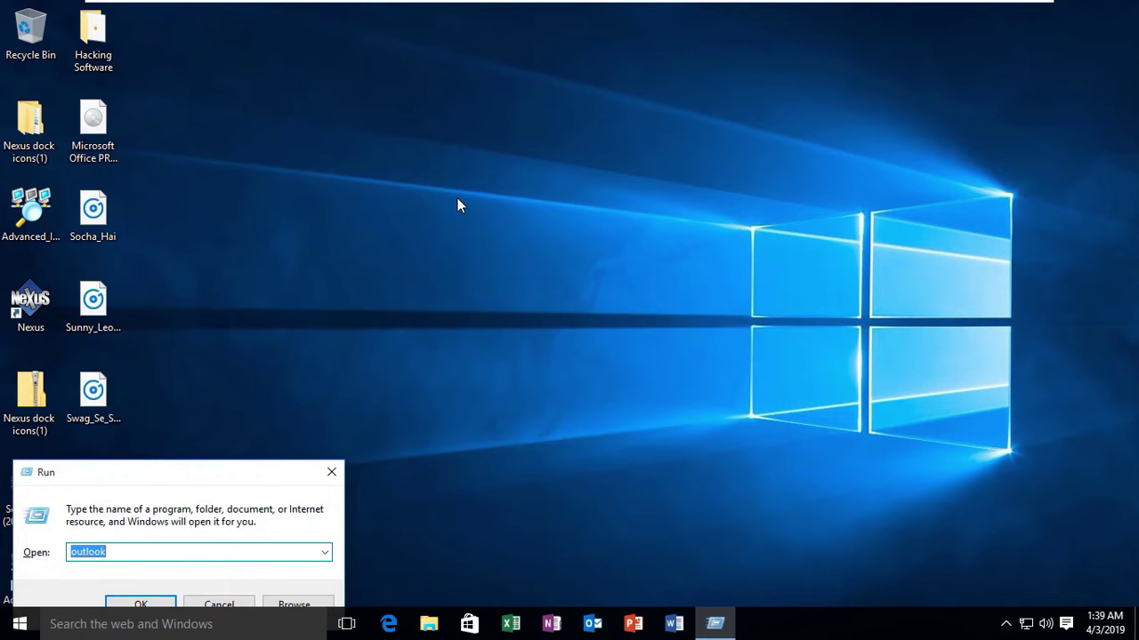
key("Return")
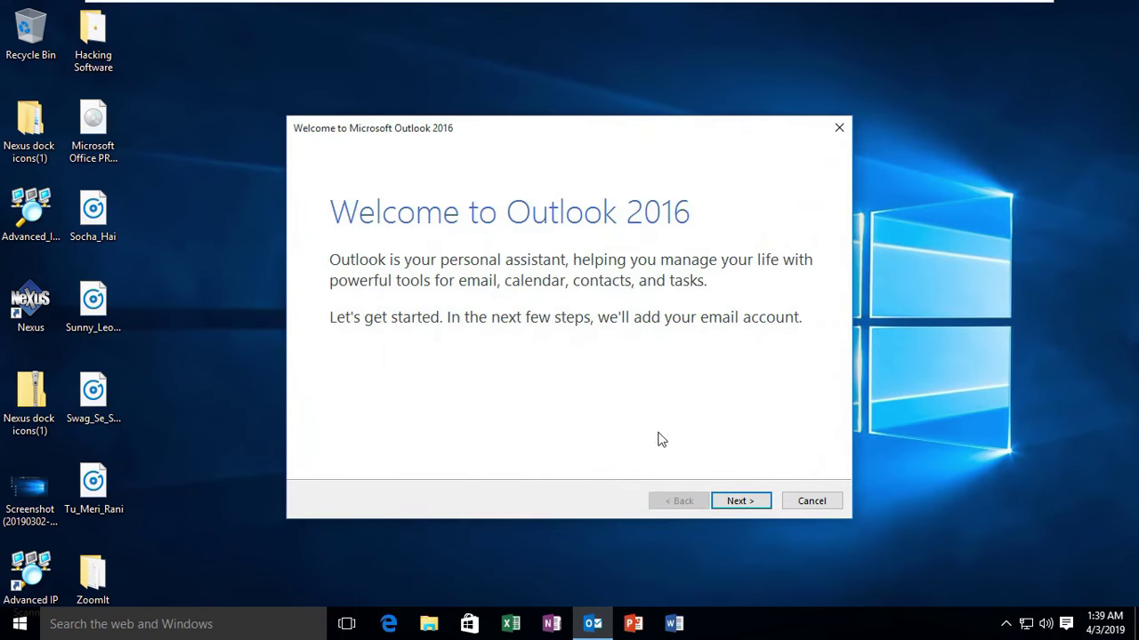
left_click(738, 502)
left_click(738, 502)
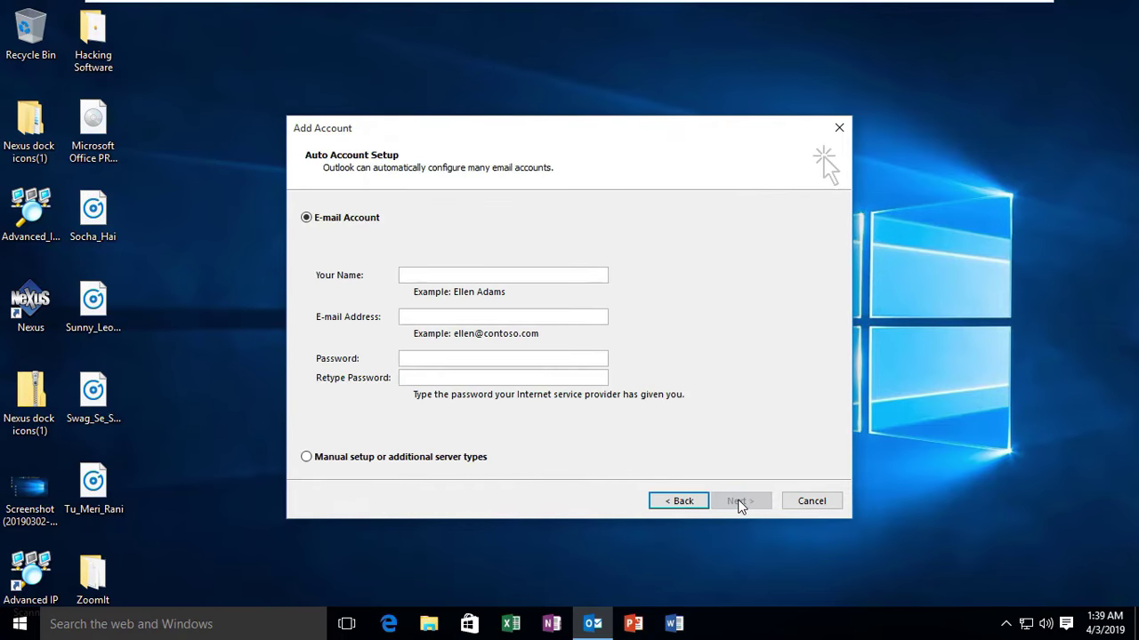
left_click_drag(406, 118, 442, 85)
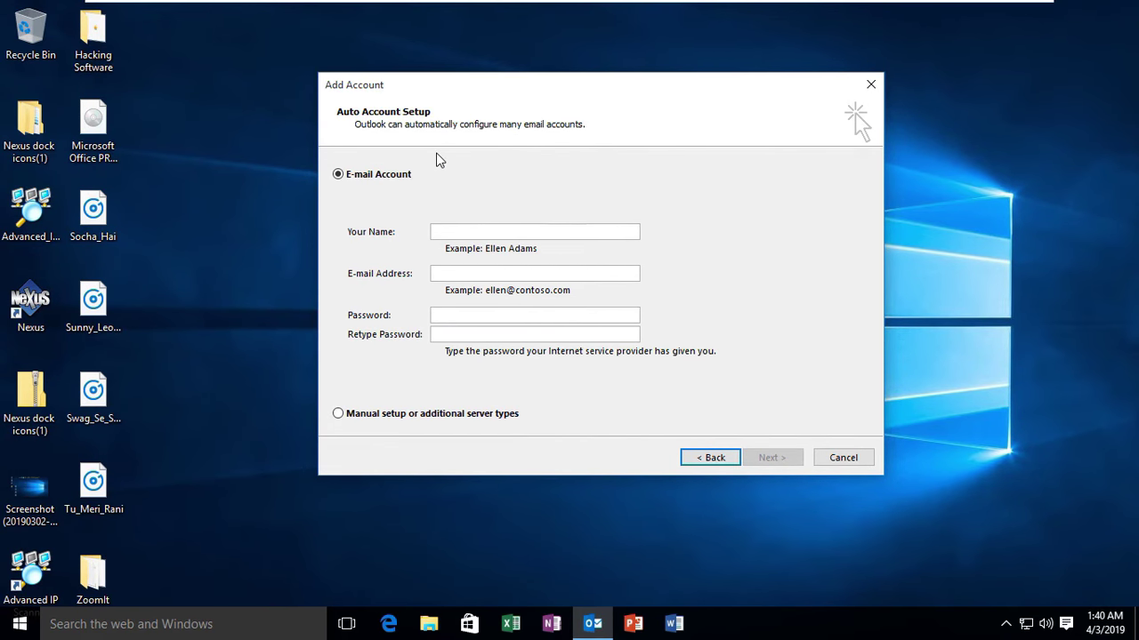
Choose manual setup with POP or IMAP as the service type
left_click(363, 418)
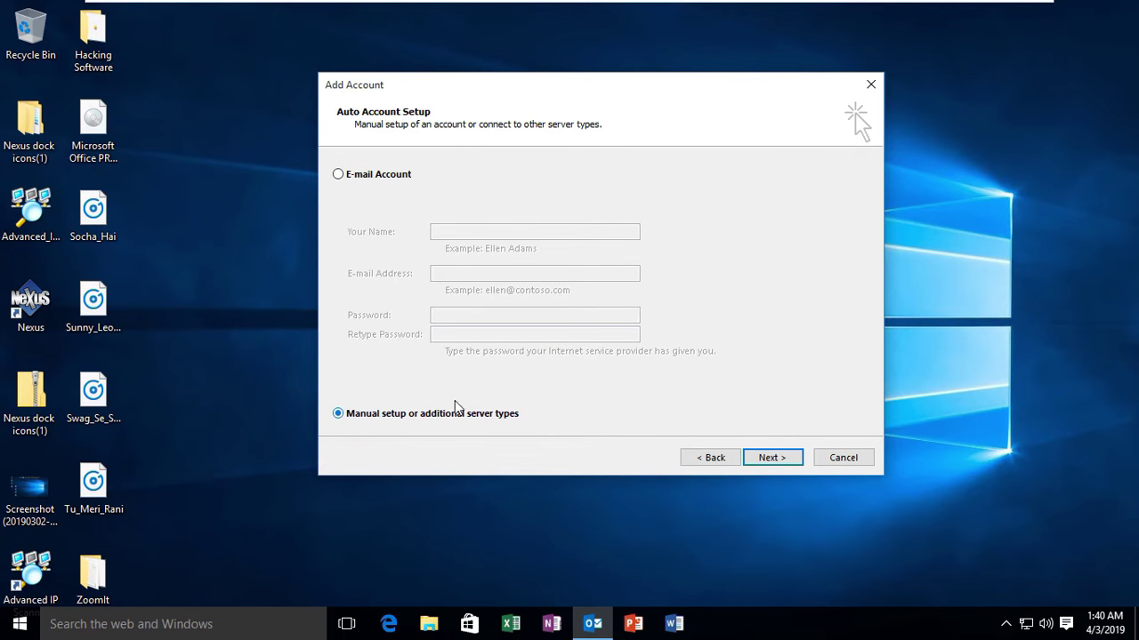
left_click(786, 461)
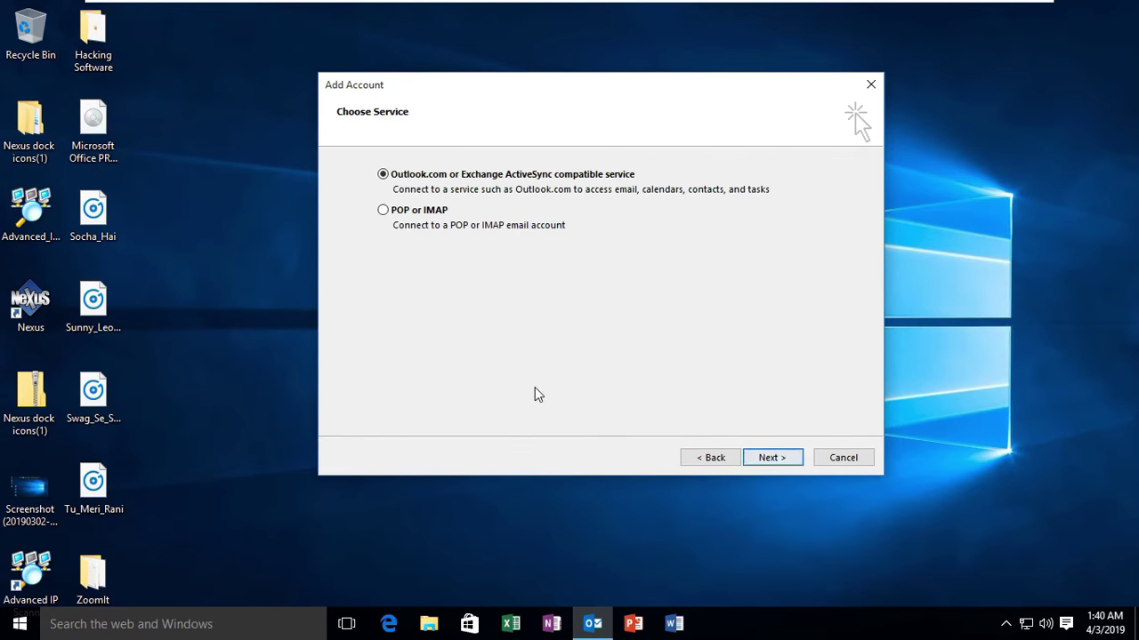
left_click(383, 210)
left_click(772, 457)
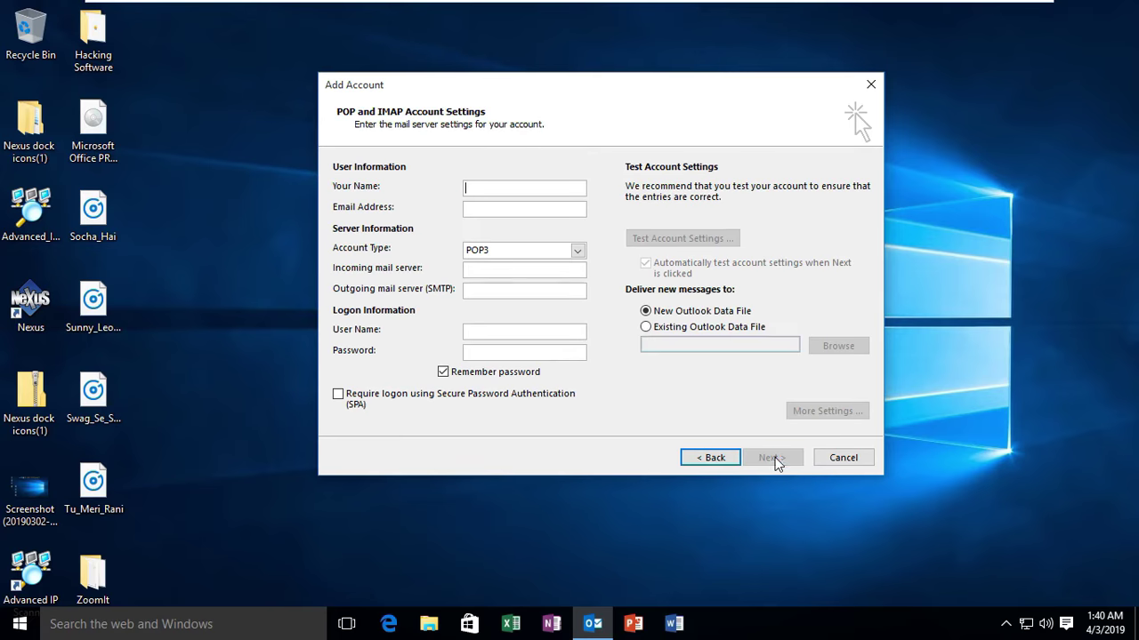
Enter the user's name and the Gmail address, still missing its .com ending
mouse_move(499, 87)
left_mouse_down()
mouse_move(580, 71)
mouse_move(504, 79)
left_mouse_up()
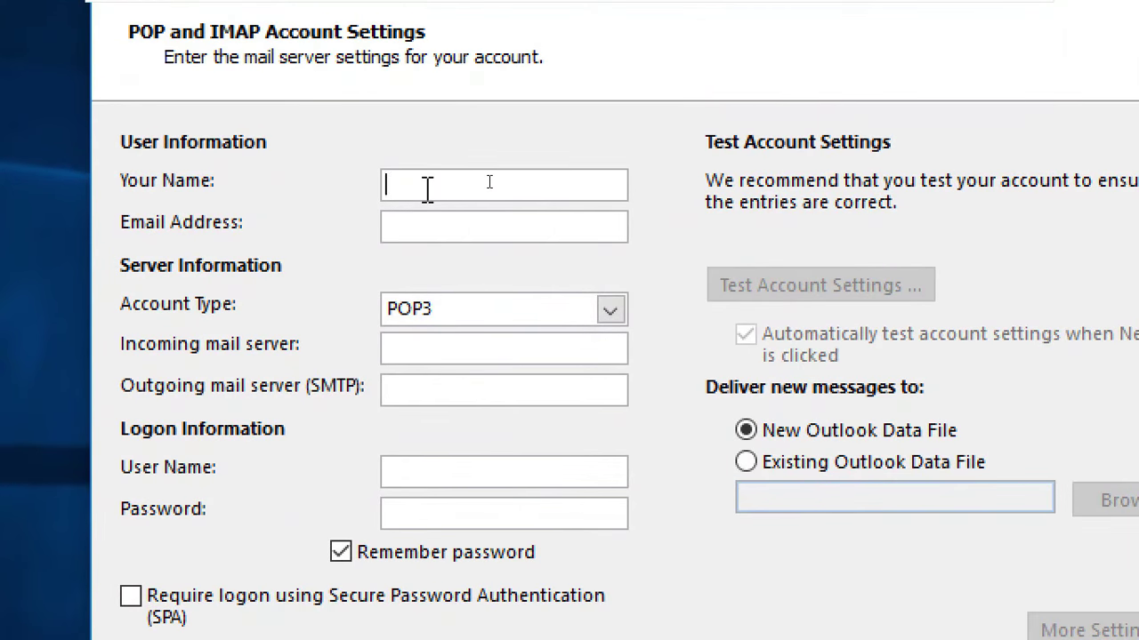
type("anil")
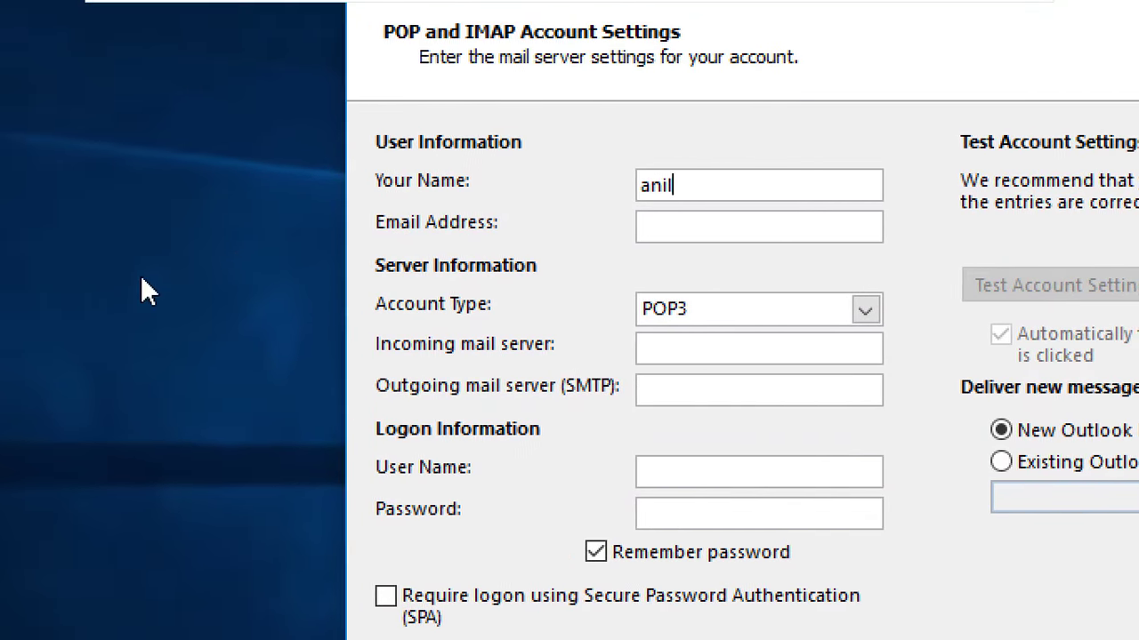
left_click(728, 222)
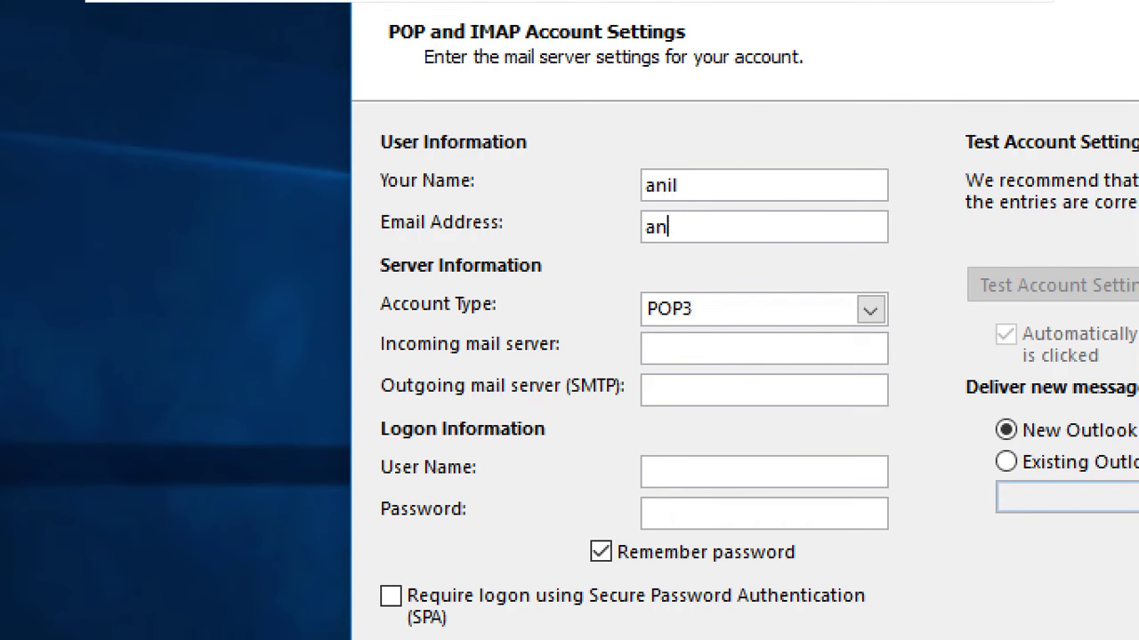
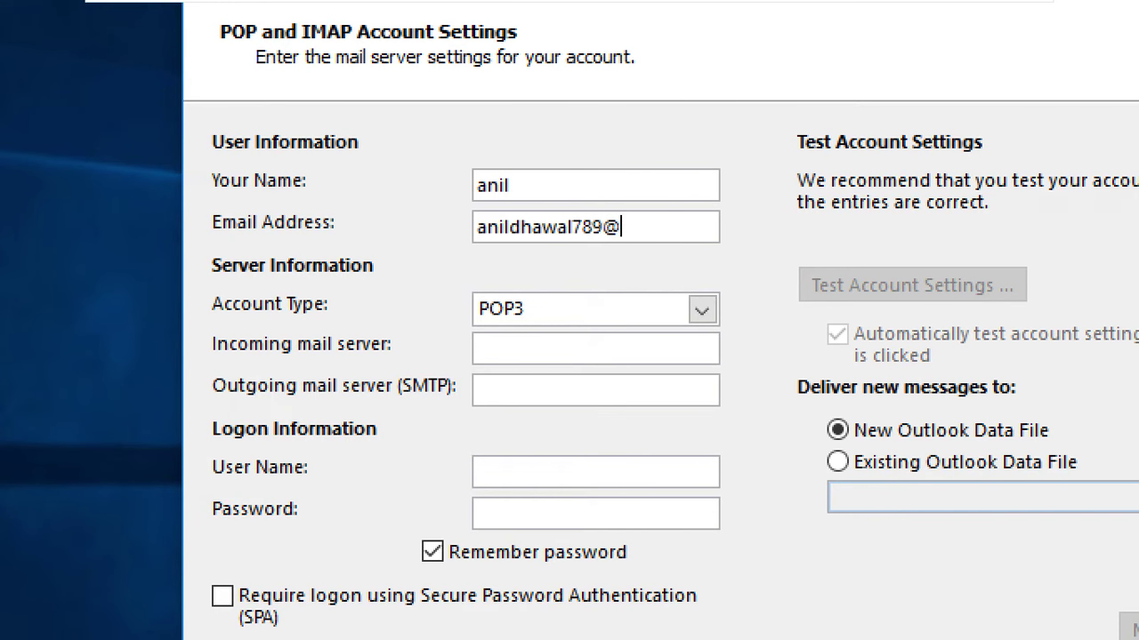
Keep POP3 as the account type
left_click(702, 311)
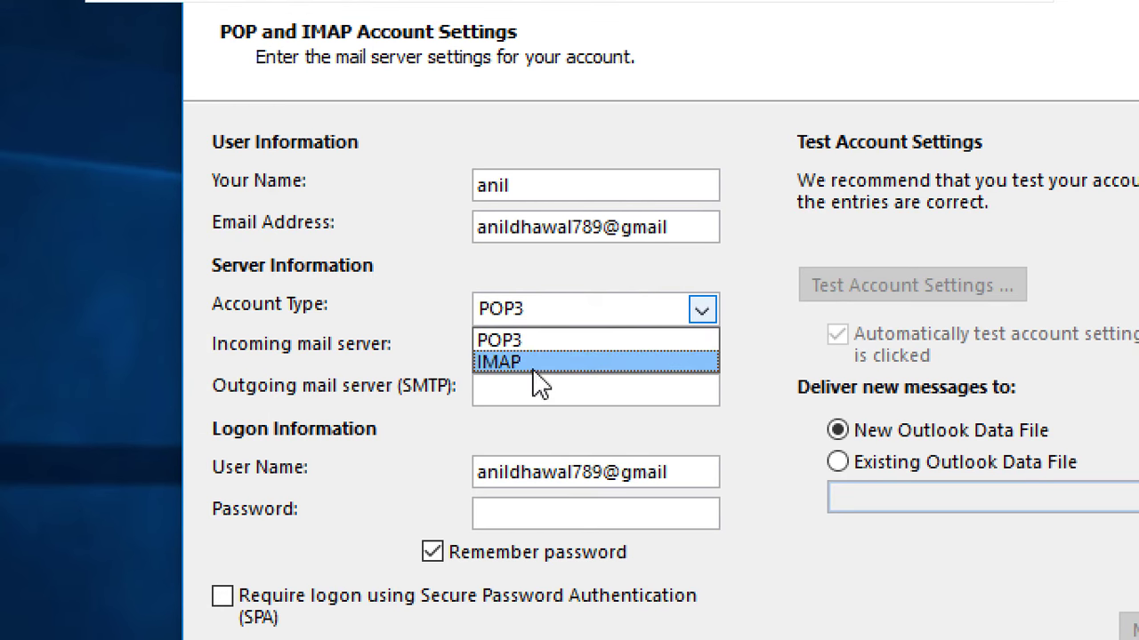
left_click(527, 342)
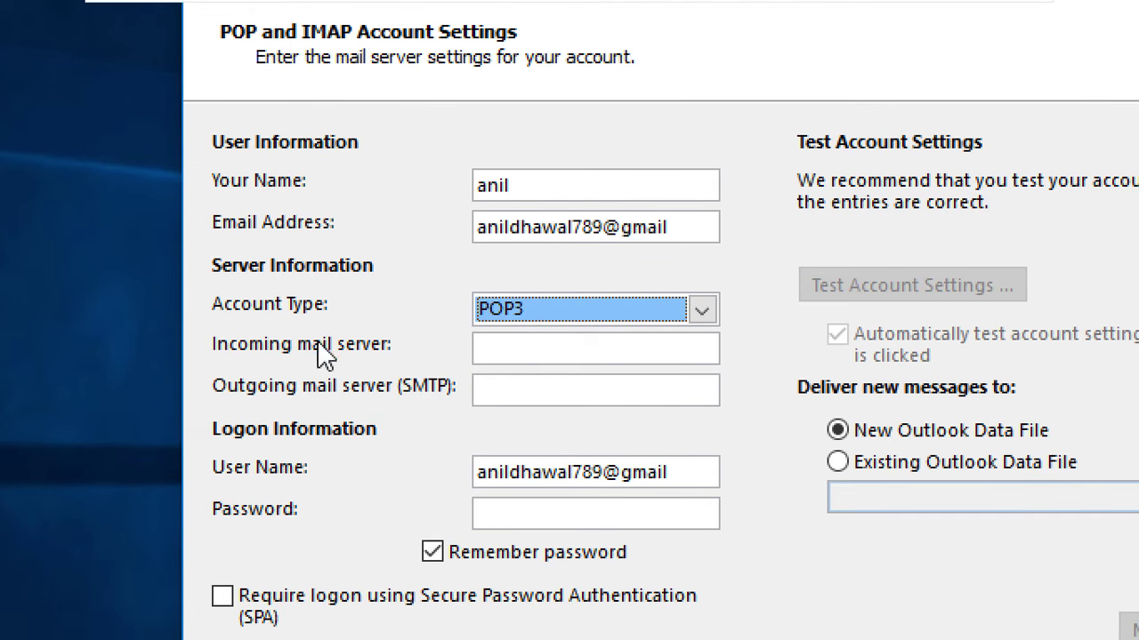
left_click(550, 350)
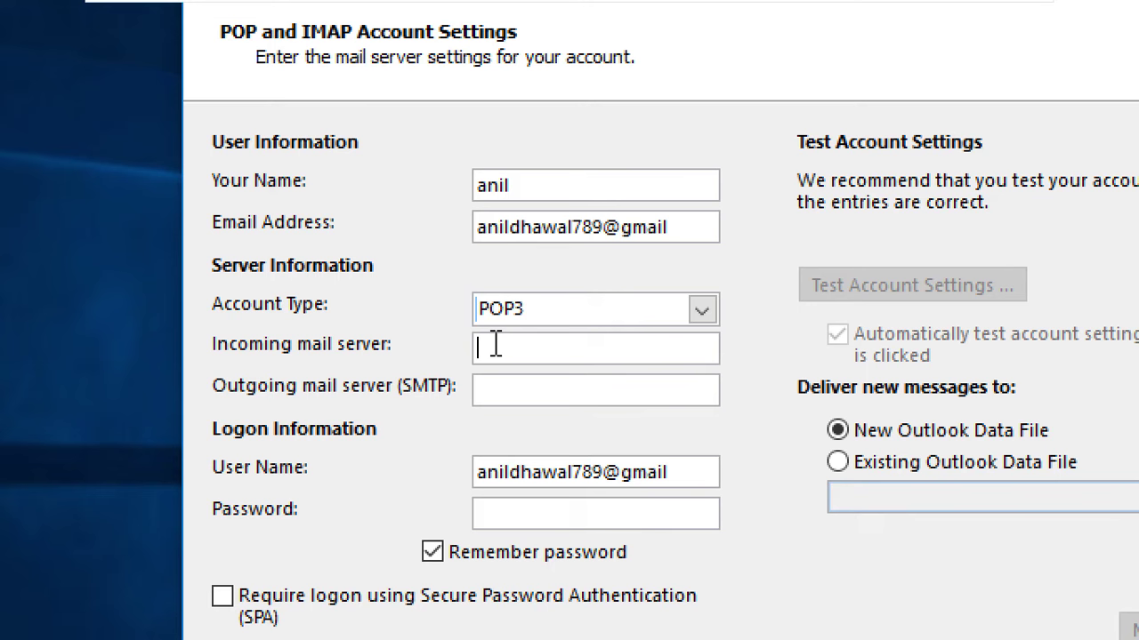
Set the incoming server to pop.gmail.com and the outgoing server to smtp.gmail.com
type("pop.gmail.com")
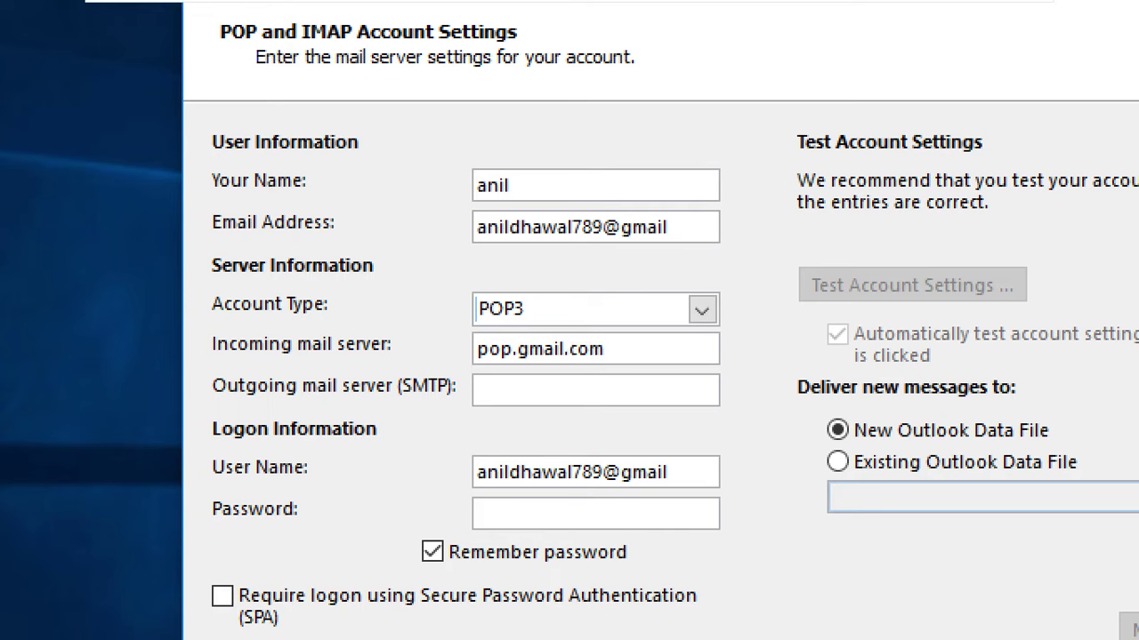
left_click(583, 399)
type("sms")
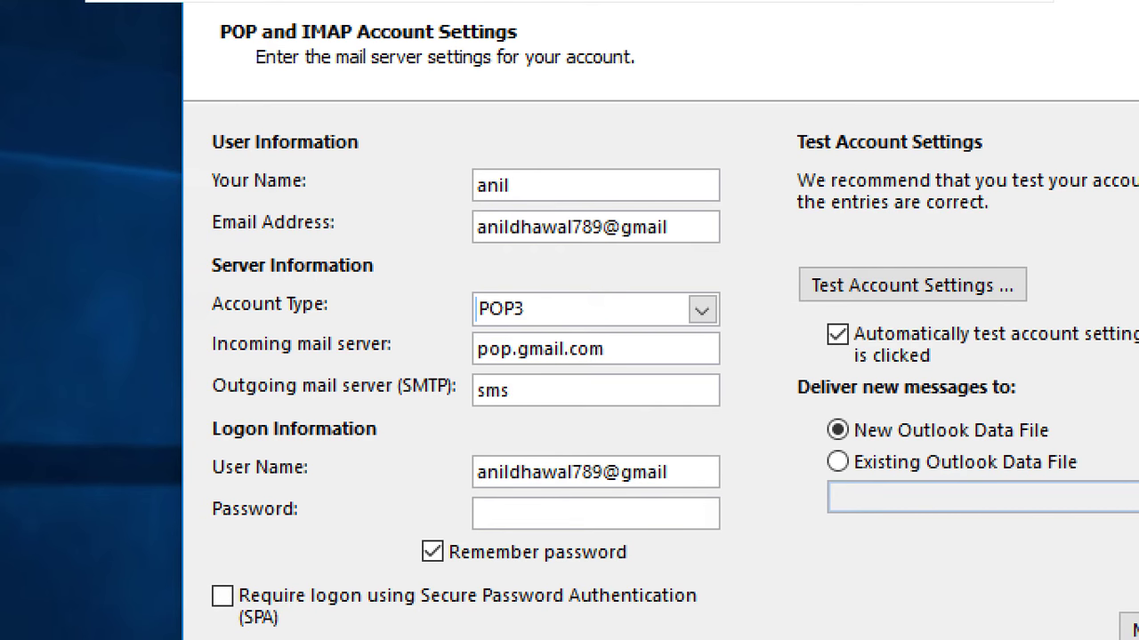
type("p.gmail")
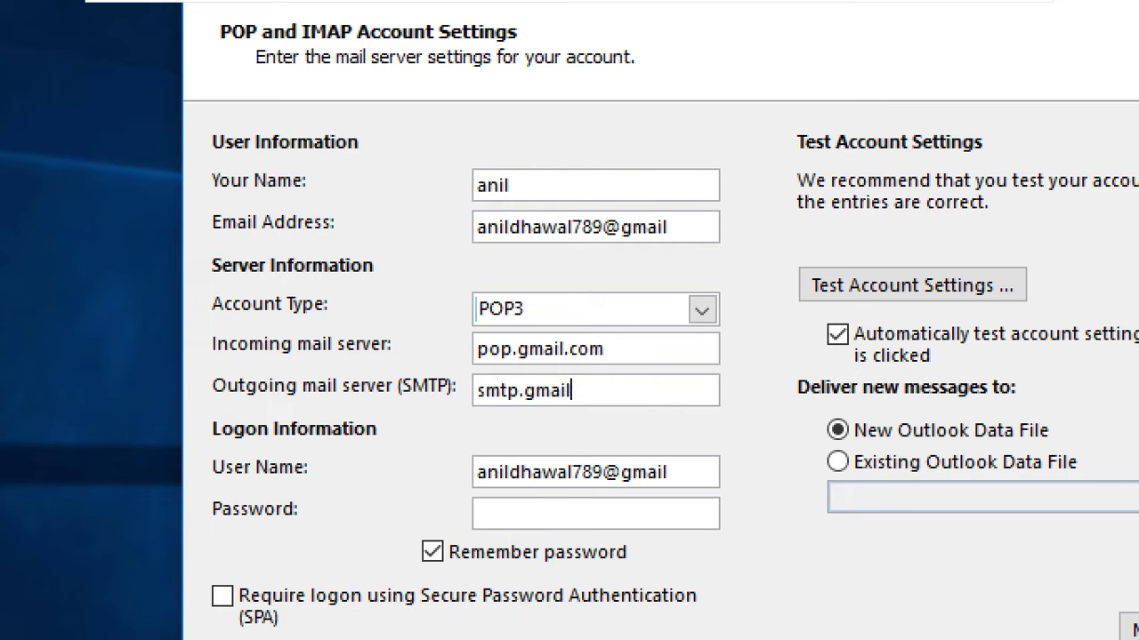
type(".com")
Finish the email address with .com and enter the account password
left_click(678, 222)
type(".com")
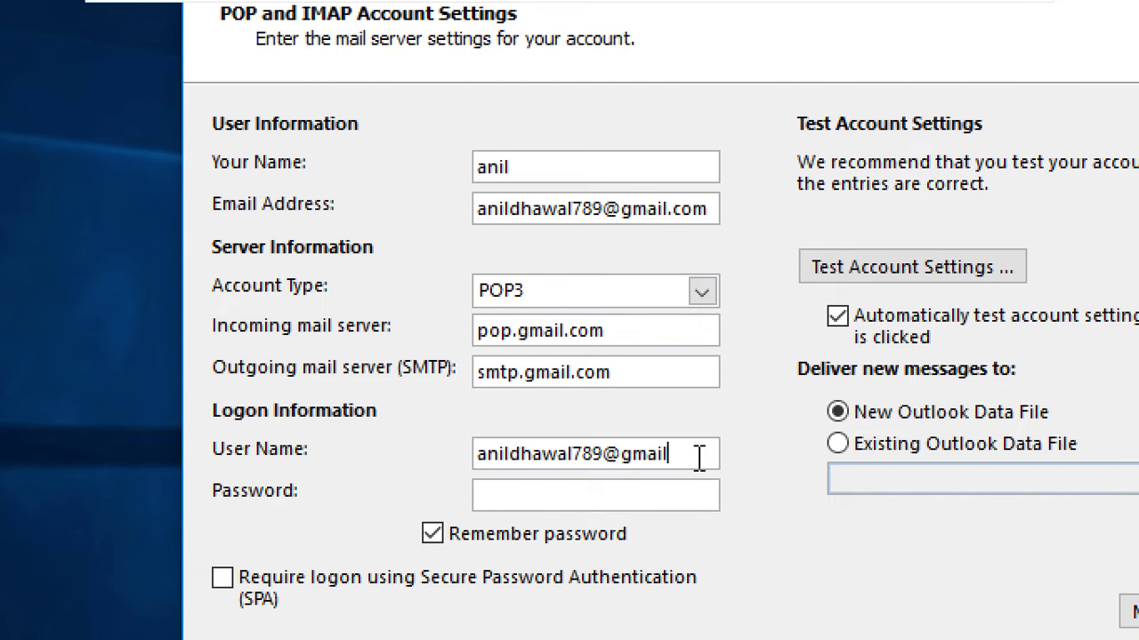
type(".com")
type("**************")
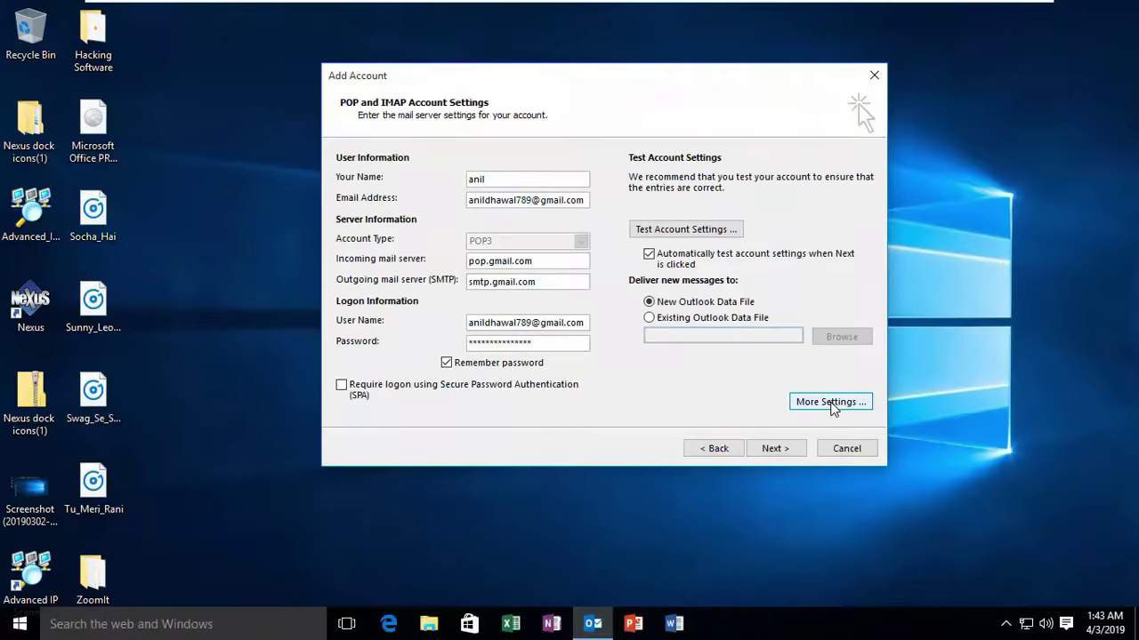
In More Settings, make the outgoing SMTP server require authentication, then view the Advanced port settings
left_click(832, 402)
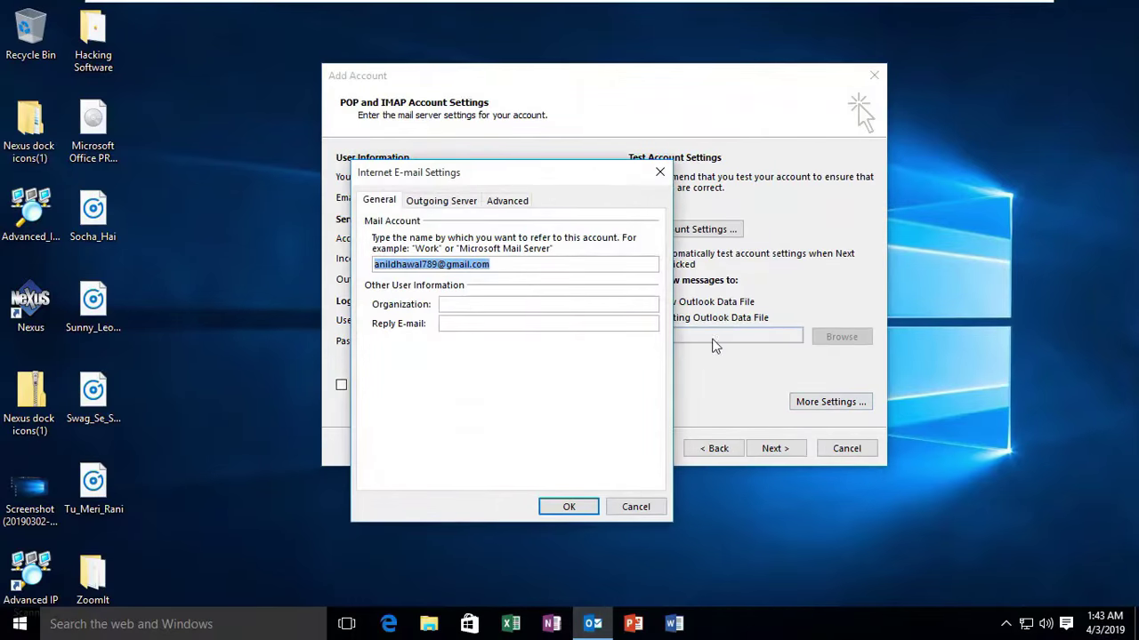
left_click_drag(552, 175, 570, 116)
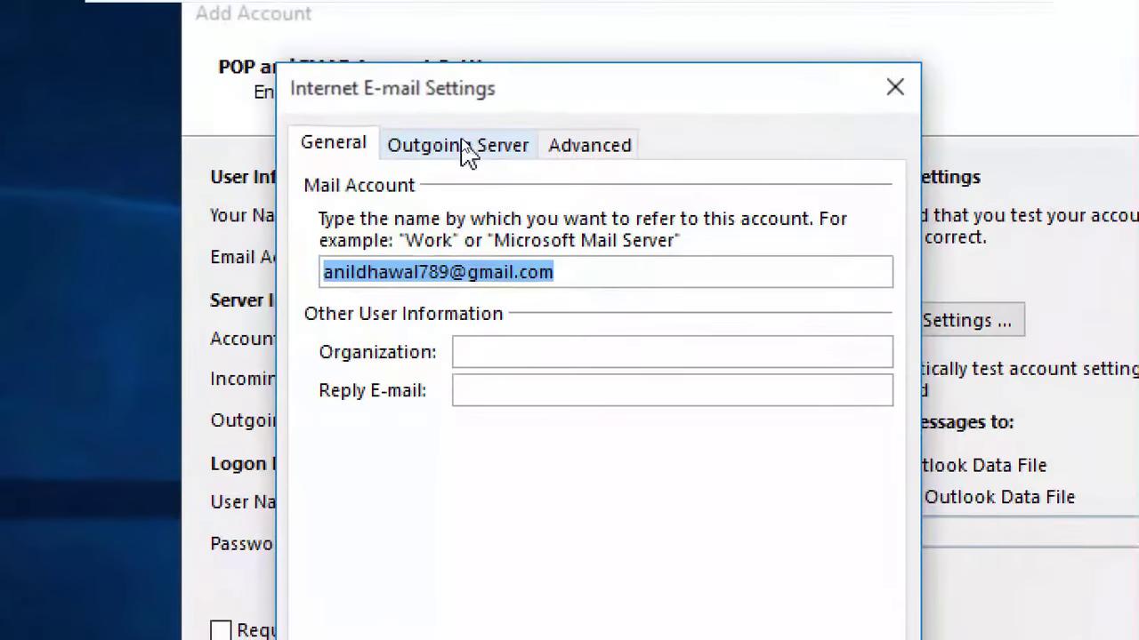
left_click(464, 147)
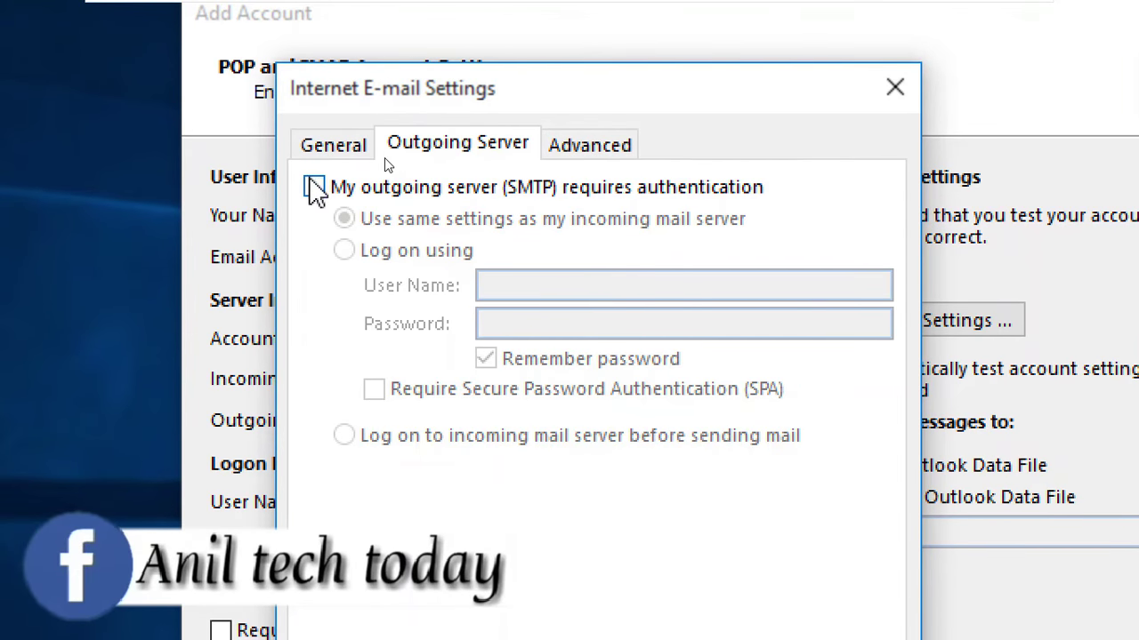
left_click(313, 186)
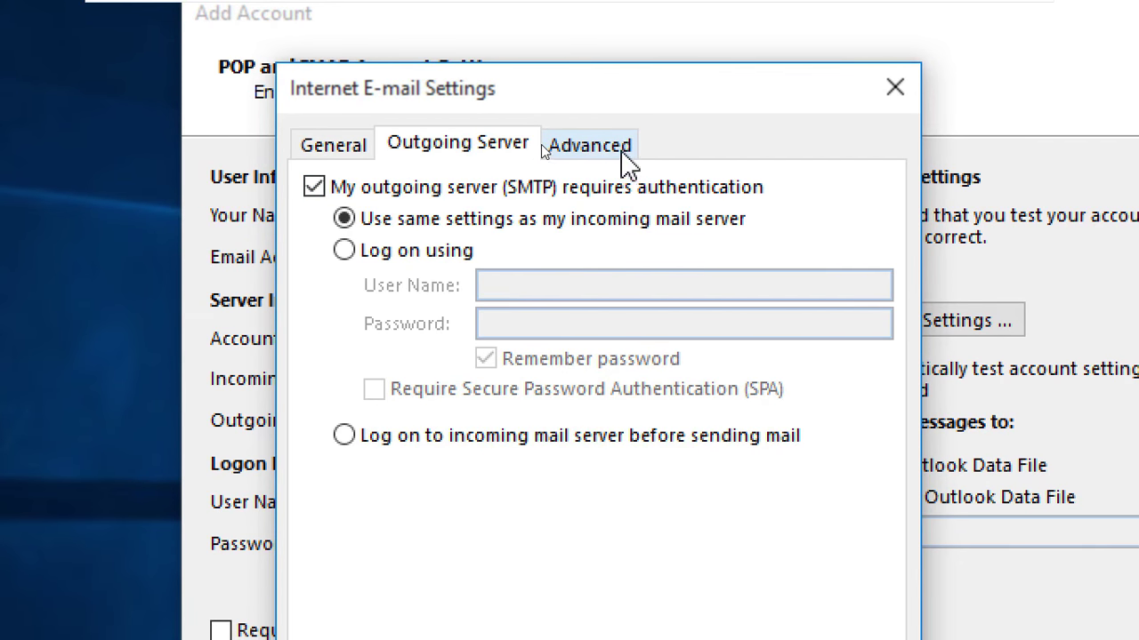
left_click(622, 154)
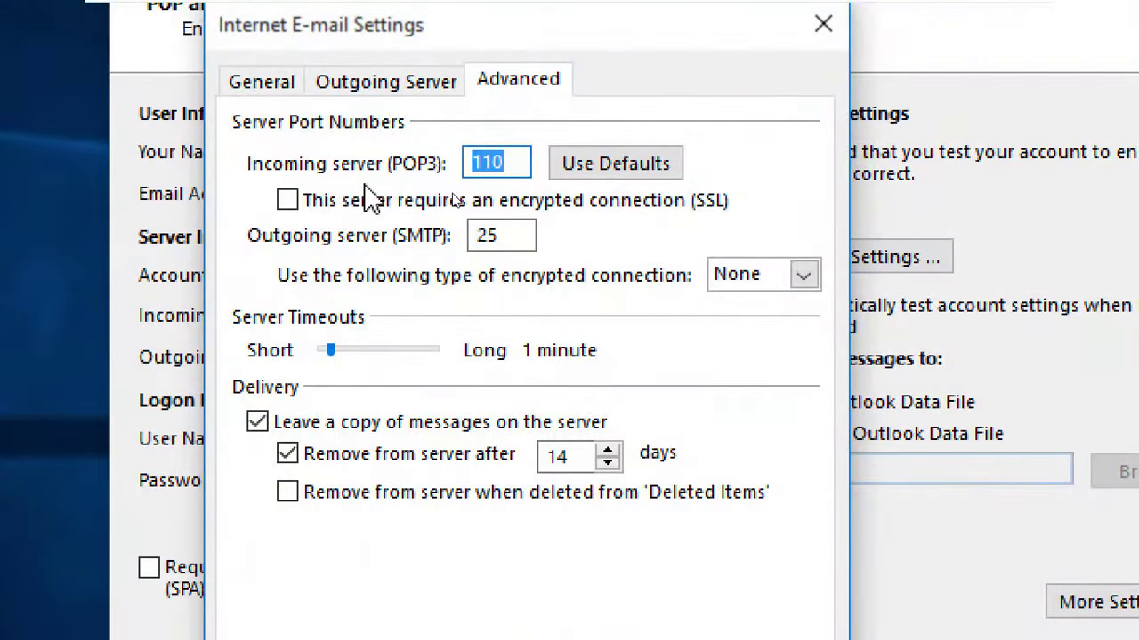
Change the incoming POP3 port to 995 and require SSL
left_click(523, 162)
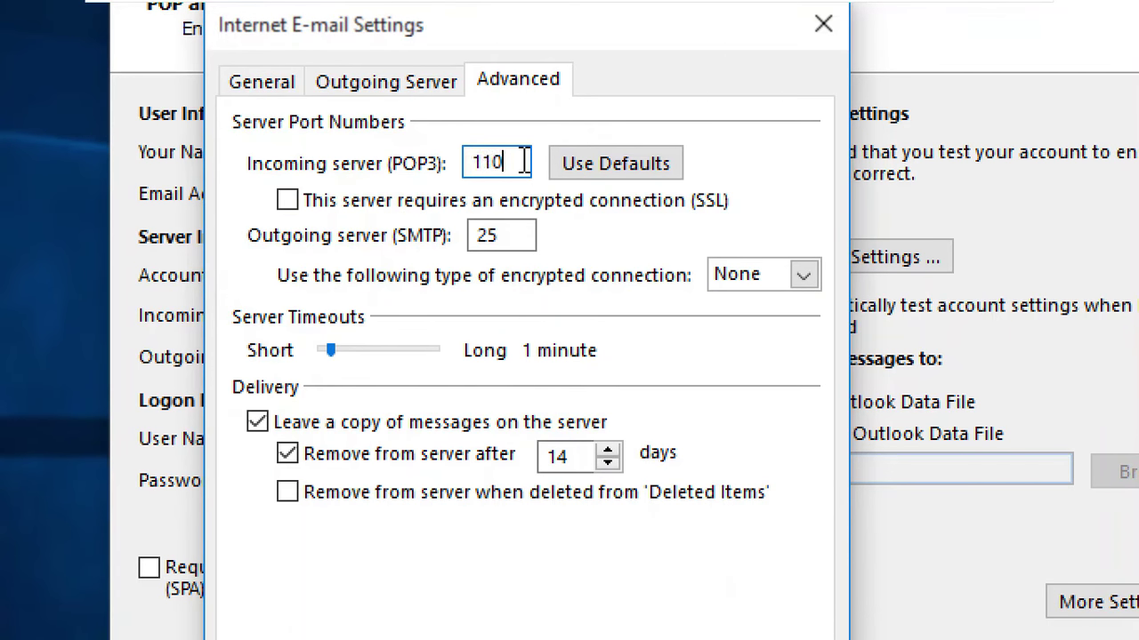
left_click_drag(523, 163, 432, 158)
left_click(509, 162)
key("BackSpace")
key("BackSpace")
type("995")
left_click(293, 204)
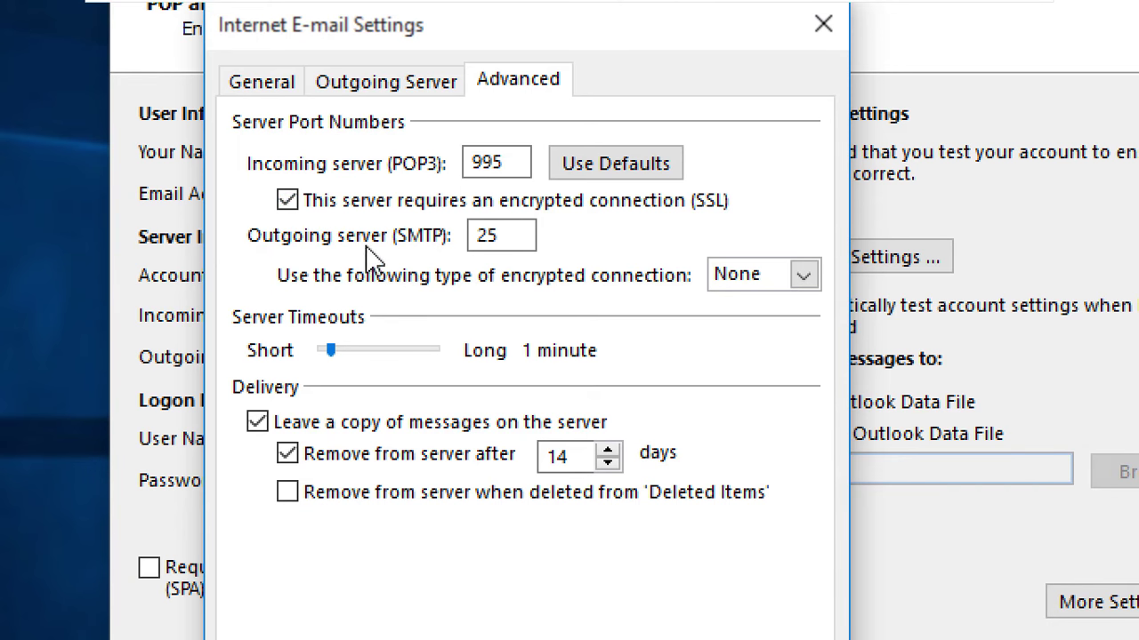
Set the outgoing SMTP port to 465 with SSL encryption and confirm
left_click(513, 233)
key("BackSpace")
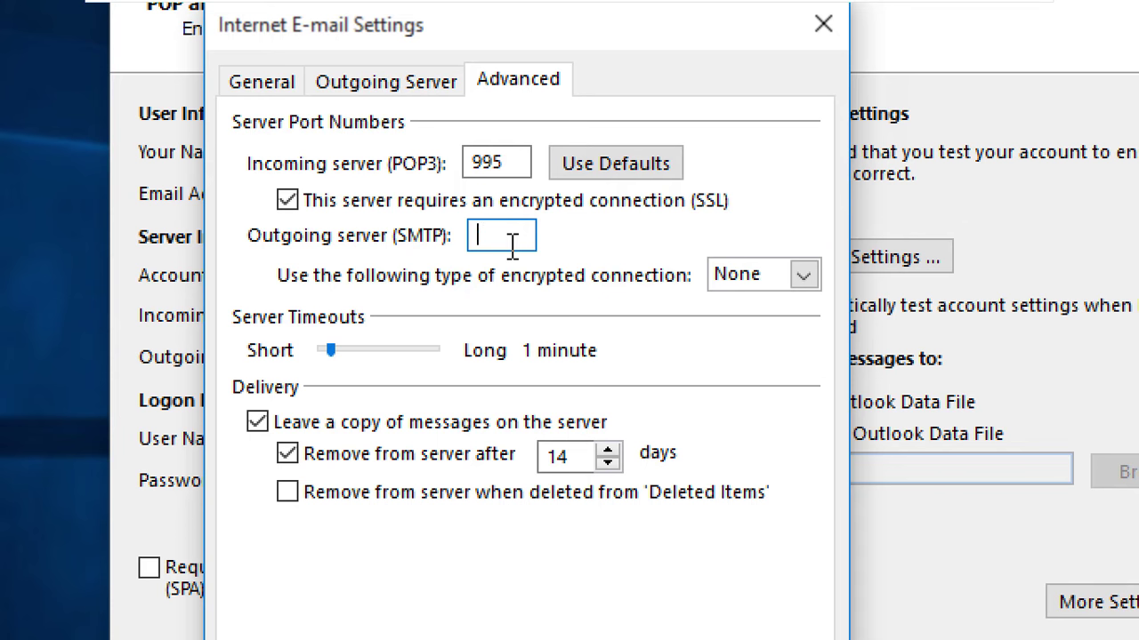
type("465")
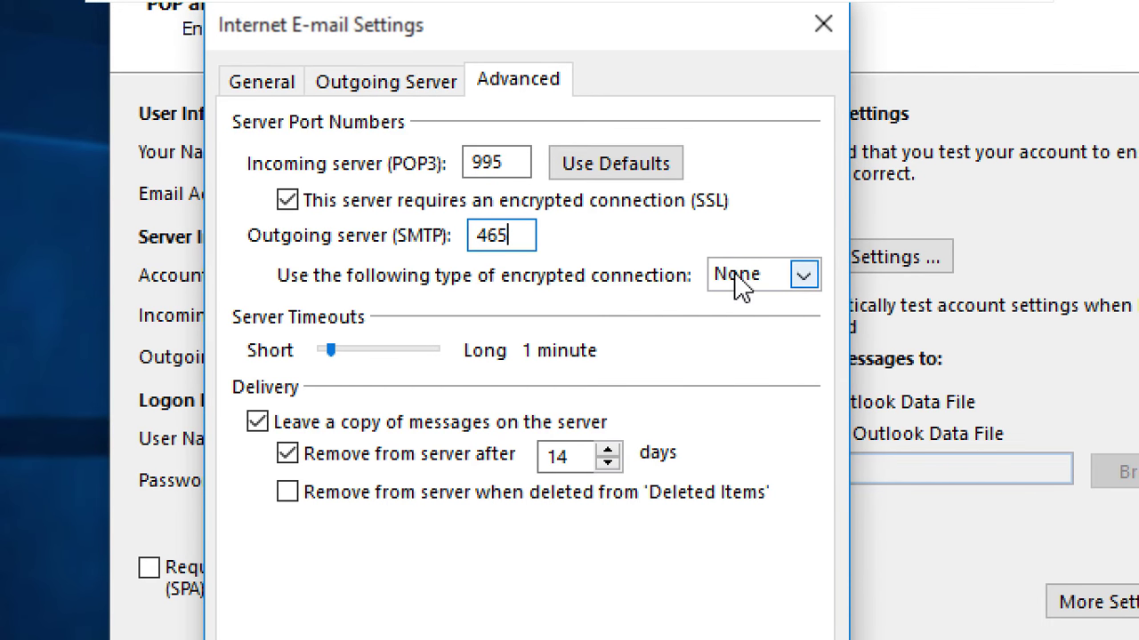
left_click(804, 275)
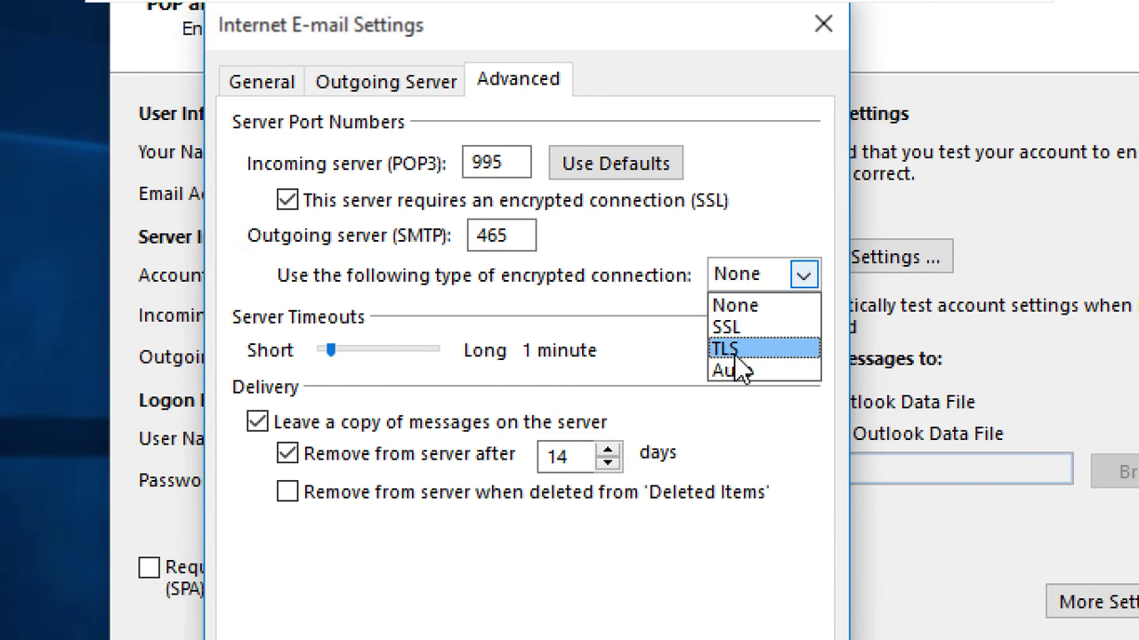
left_click(737, 328)
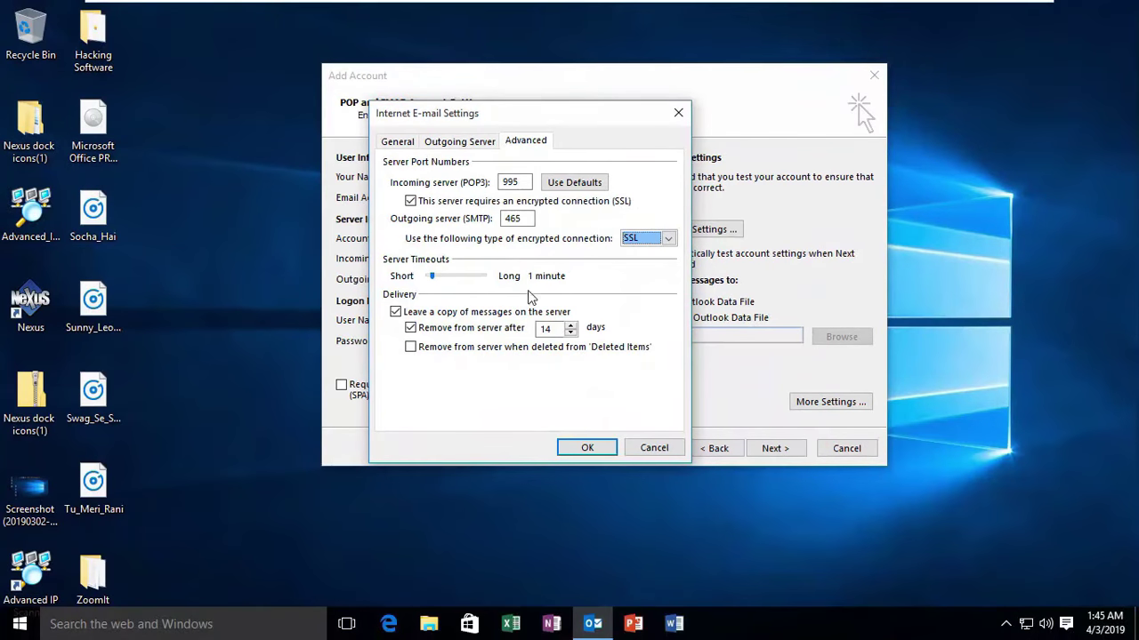
left_click(590, 449)
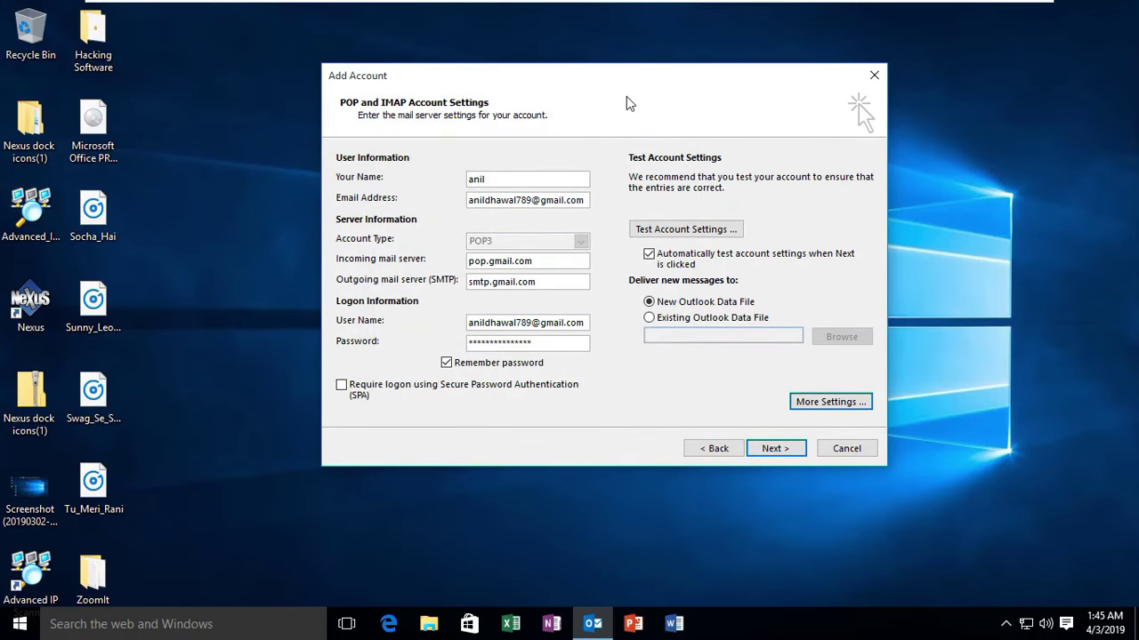
Run Test Account Settings until both POP3 login and the test e-mail succeed
left_click_drag(627, 97, 525, 84)
key("Return")
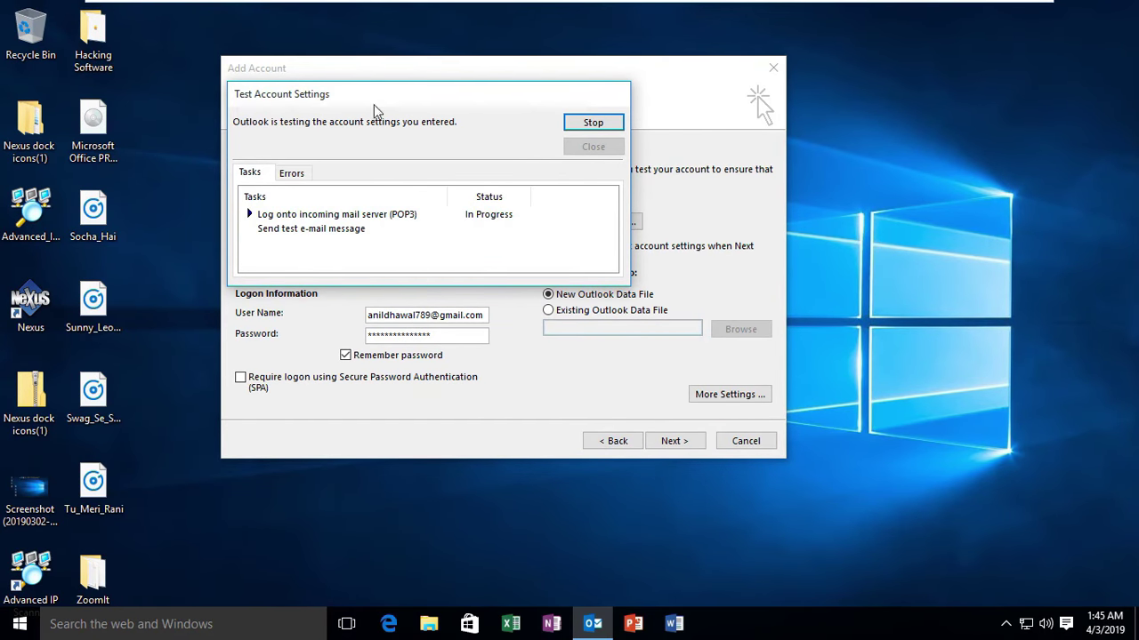
left_click_drag(374, 102, 453, 115)
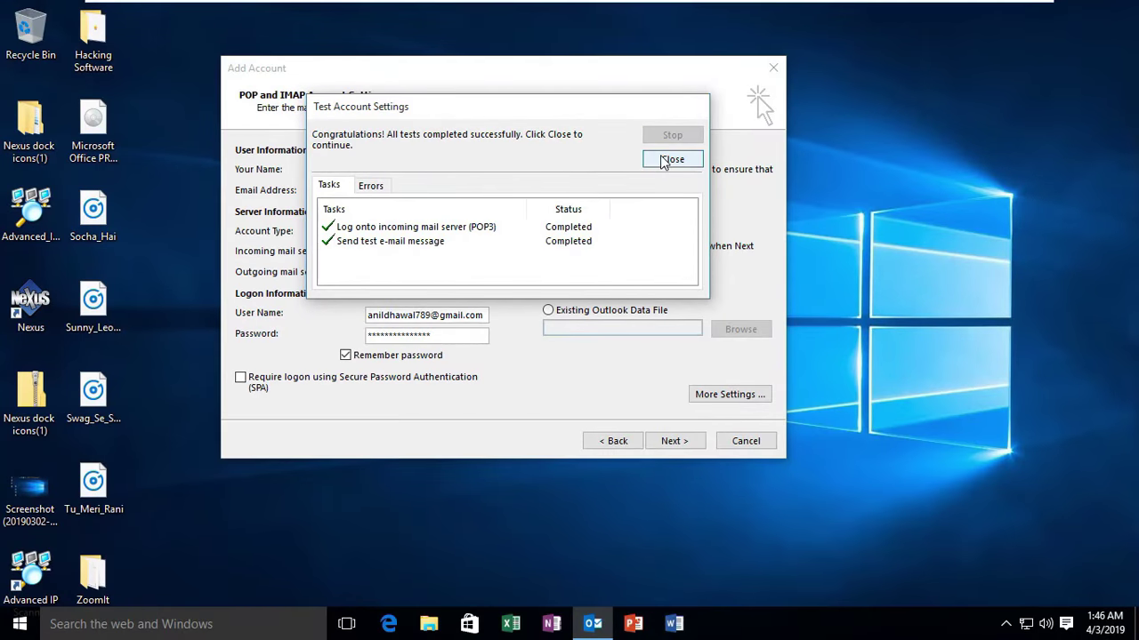
Close the test results, finish setup, and select the new Gmail account's folders
left_click(667, 160)
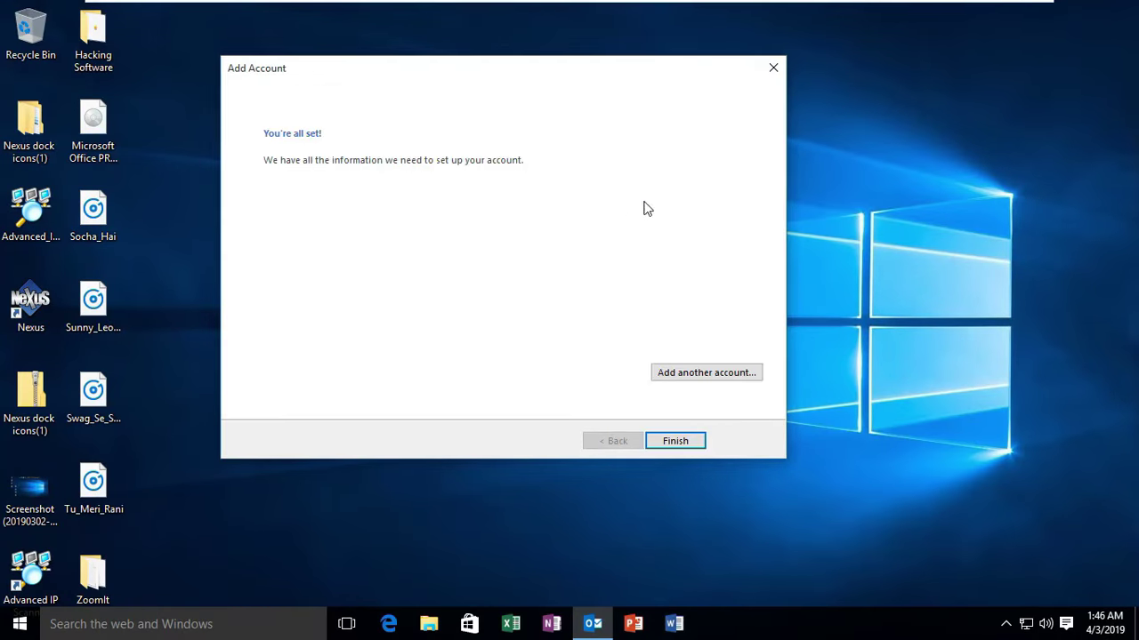
left_click(675, 441)
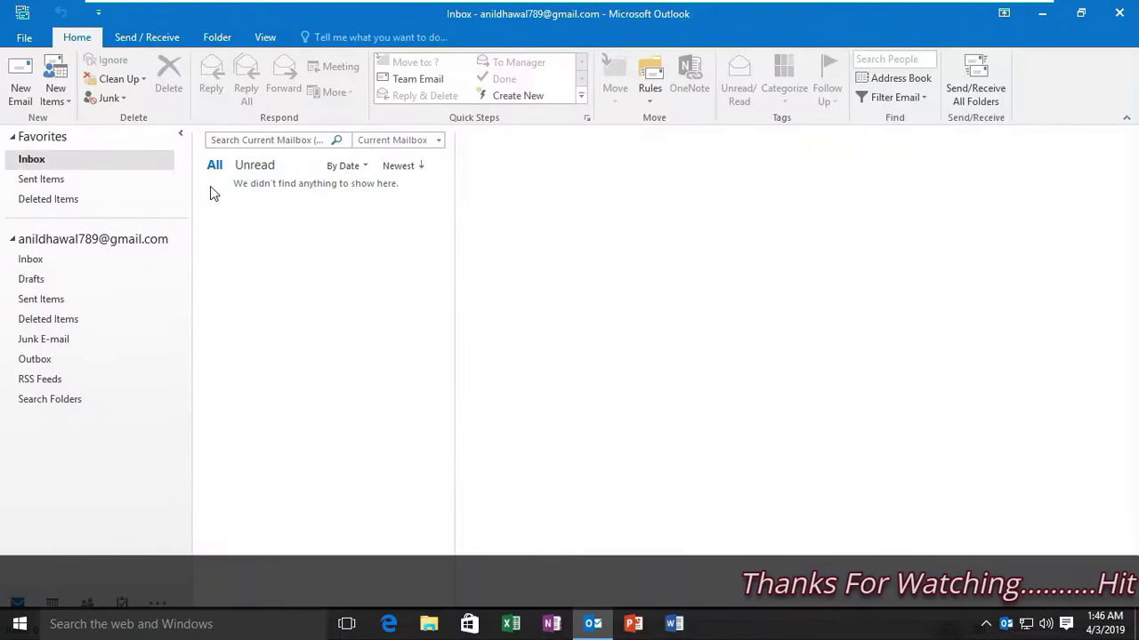
left_click(133, 240)
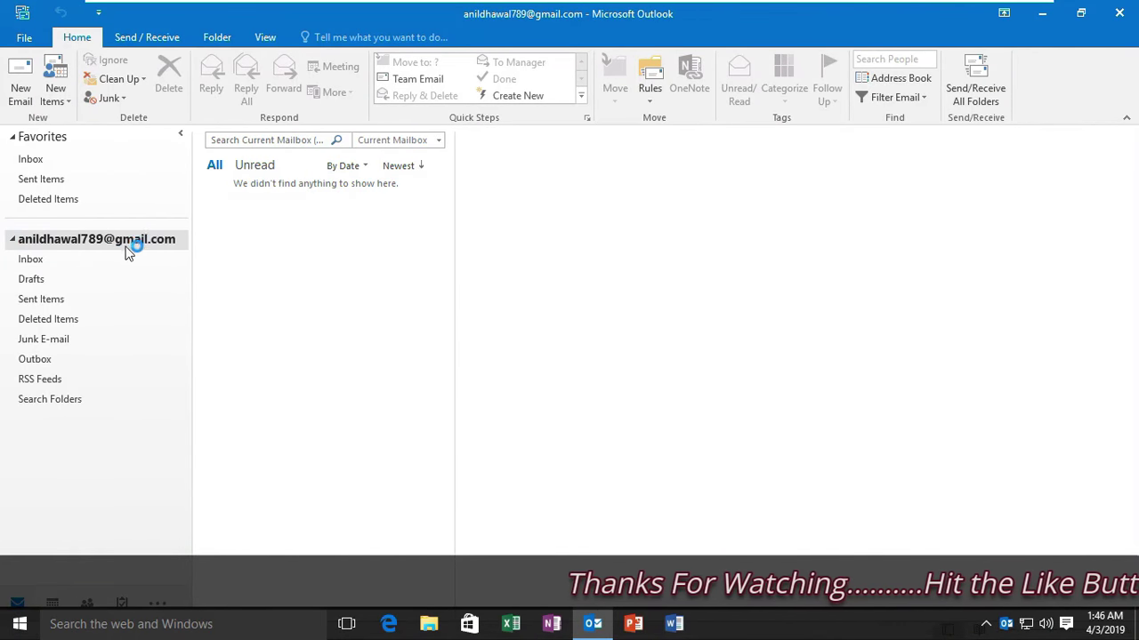